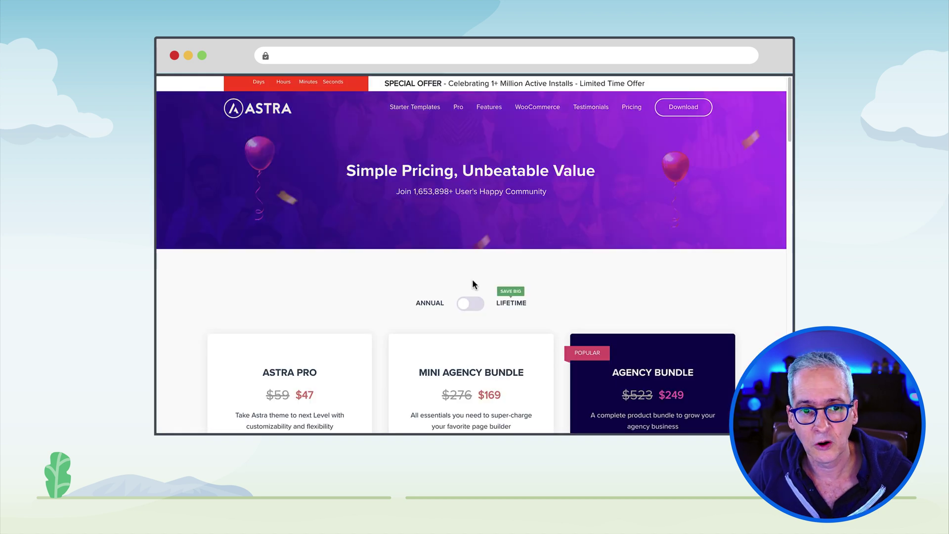
Scroll through the Astra pricing cards to compare plan prices and features.
scroll(473, 285, "down", 4)
scroll(473, 285, "down", 1)
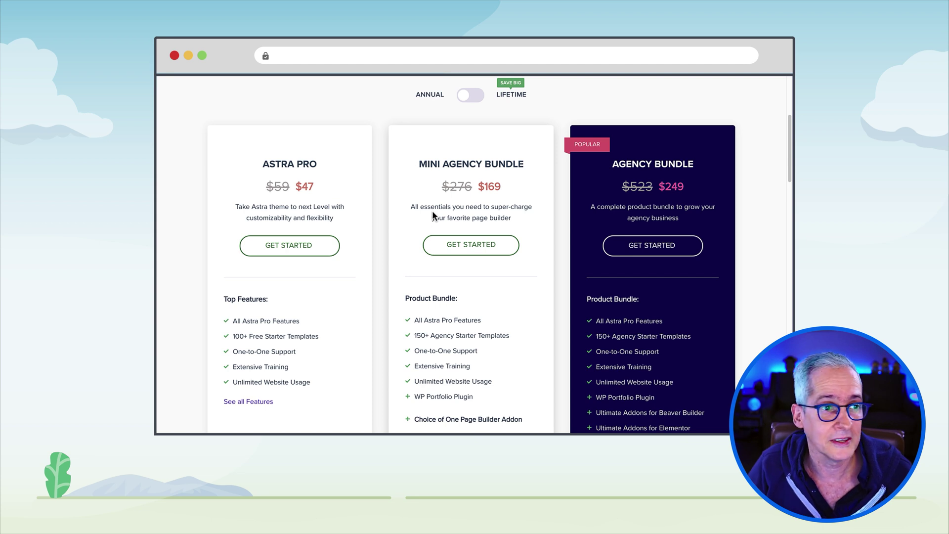
scroll(487, 244, "up", 5)
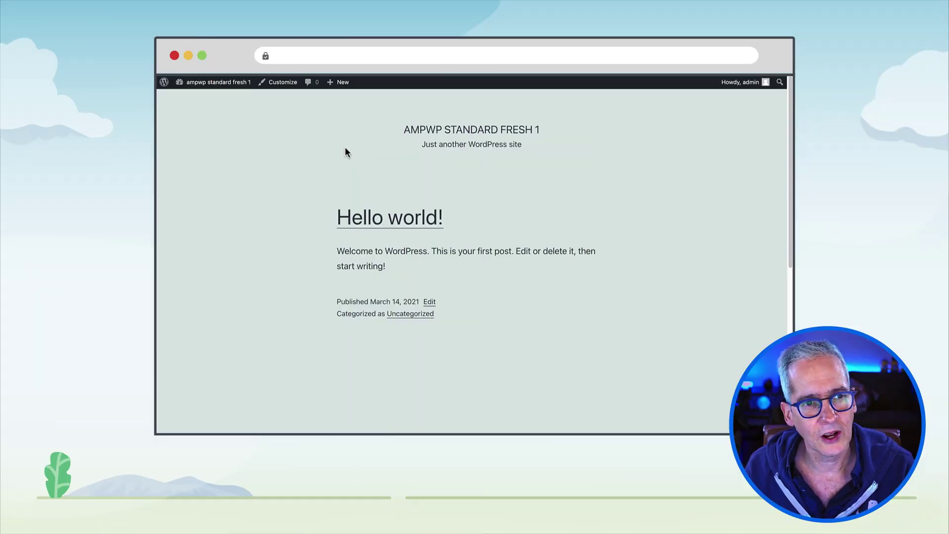
Go from the front page to the Dashboard via the site-name menu, then to Appearance > Themes.
mouse_move(210, 83)
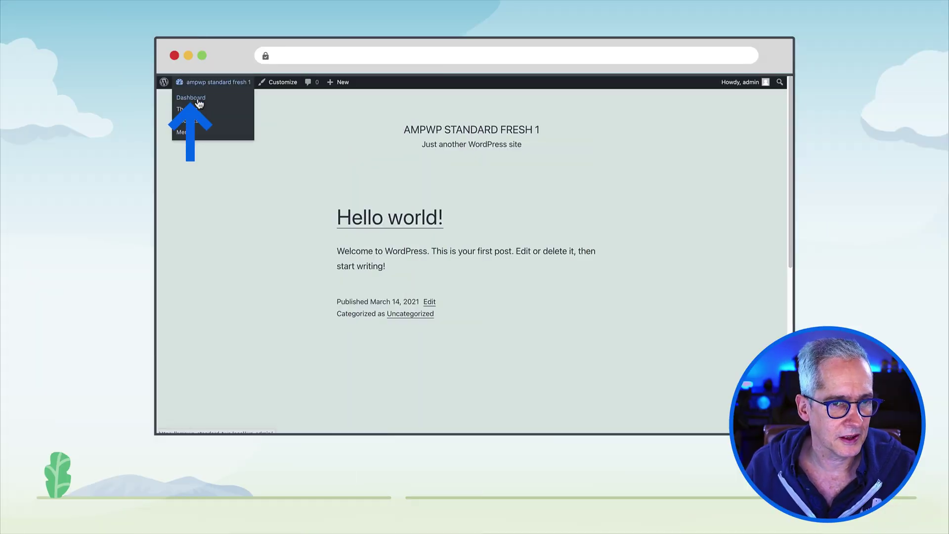
left_click(198, 100)
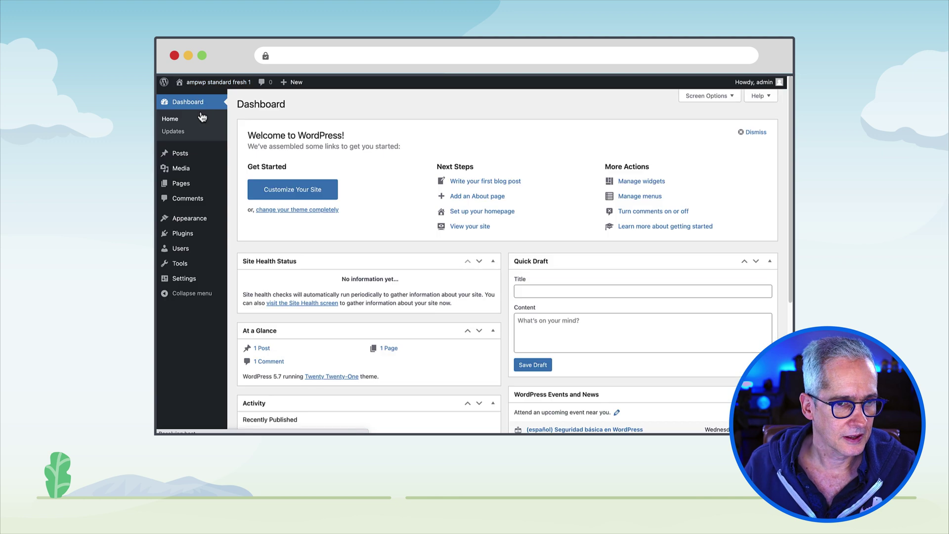
mouse_move(190, 224)
left_click(191, 220)
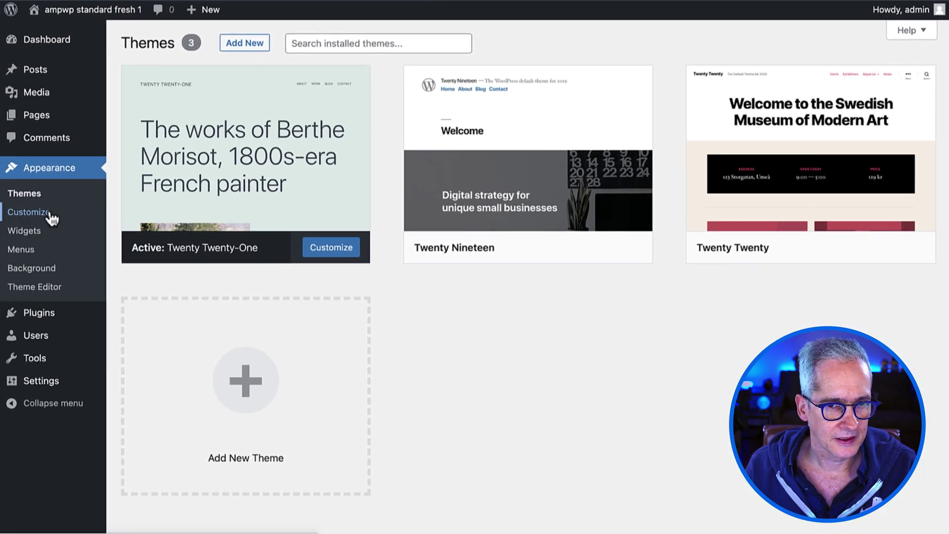
mouse_move(452, 223)
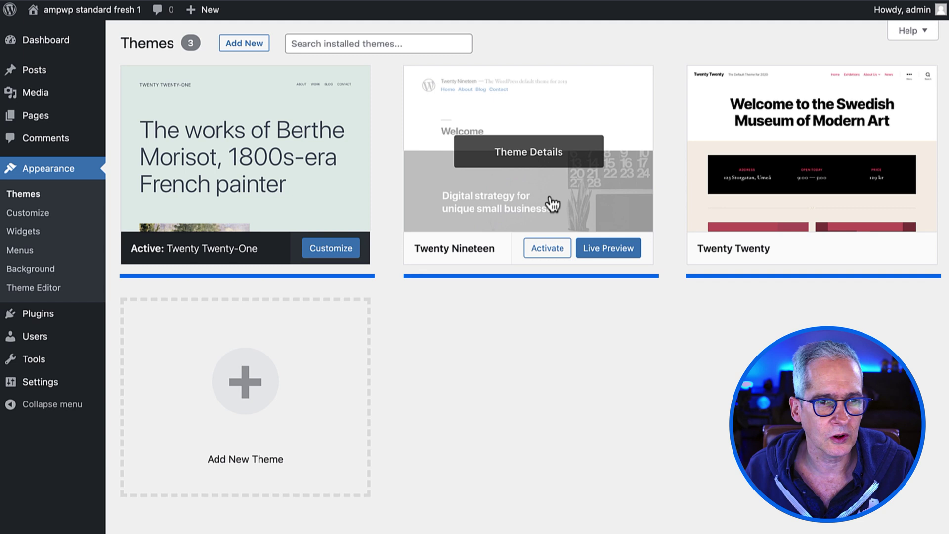
left_click(250, 44)
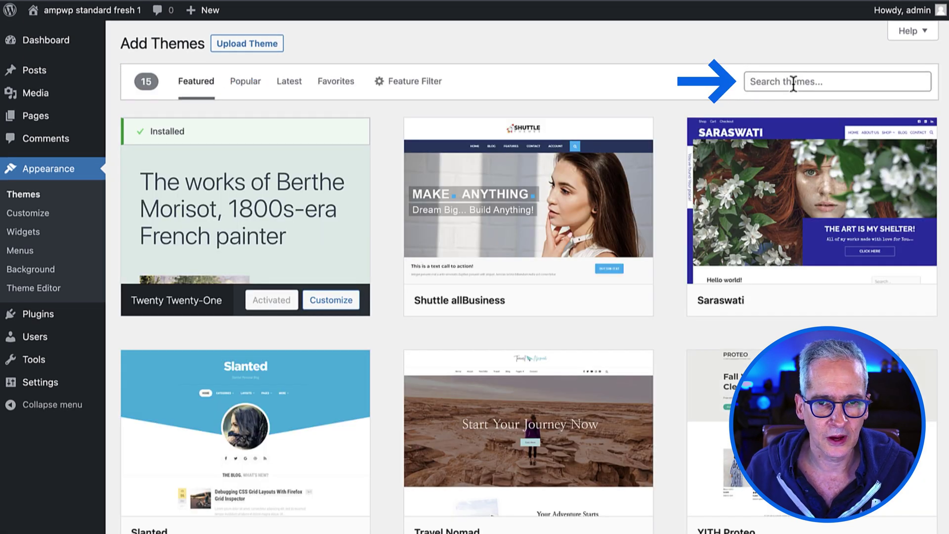
Search the theme directory for 'Astr', then install and activate the Astra theme.
left_click(793, 83)
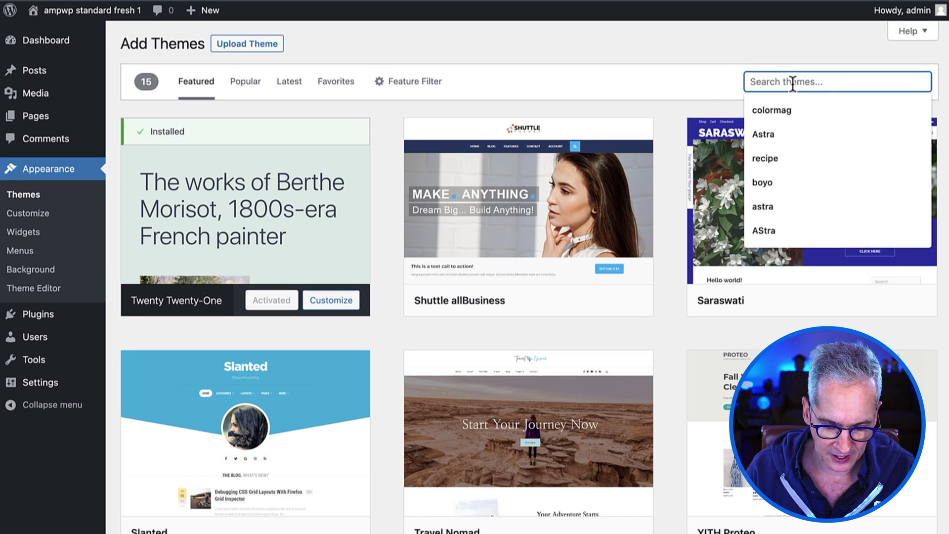
type("Astra")
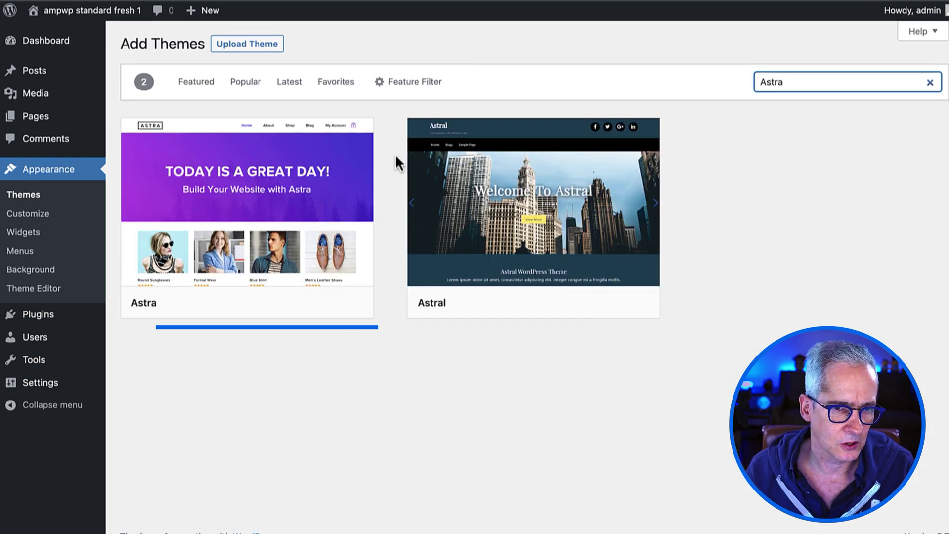
left_click(299, 306)
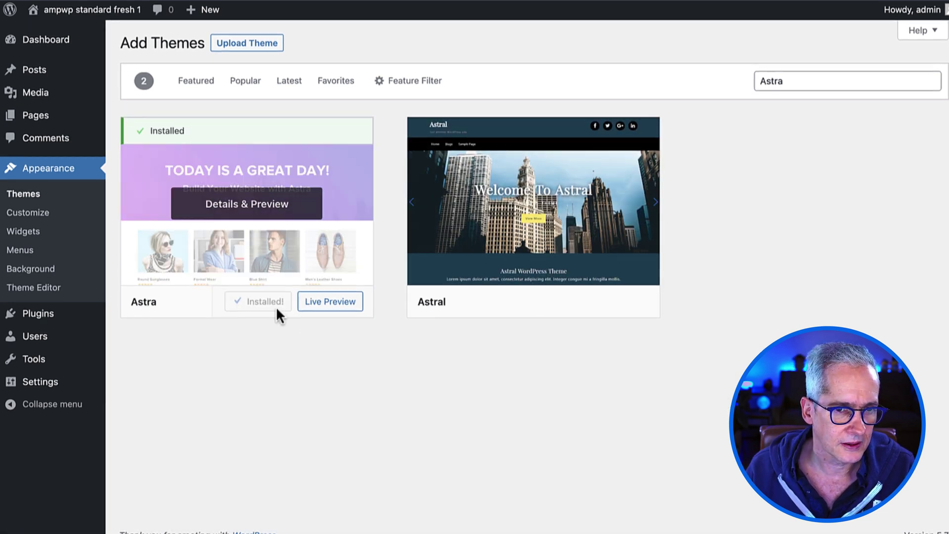
left_click(255, 309)
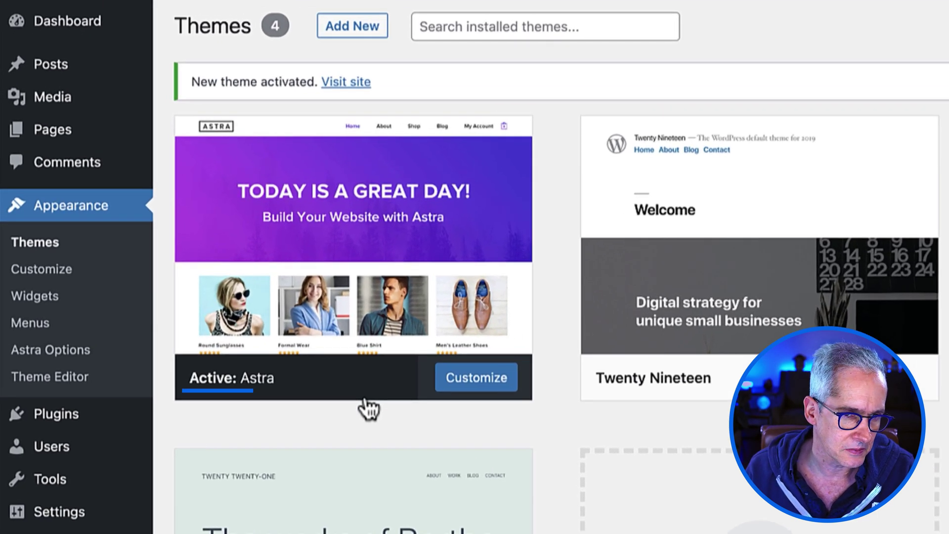
Open Appearance > Astra Options and scroll through its customizer links, Pro features and free plugins.
mouse_move(330, 327)
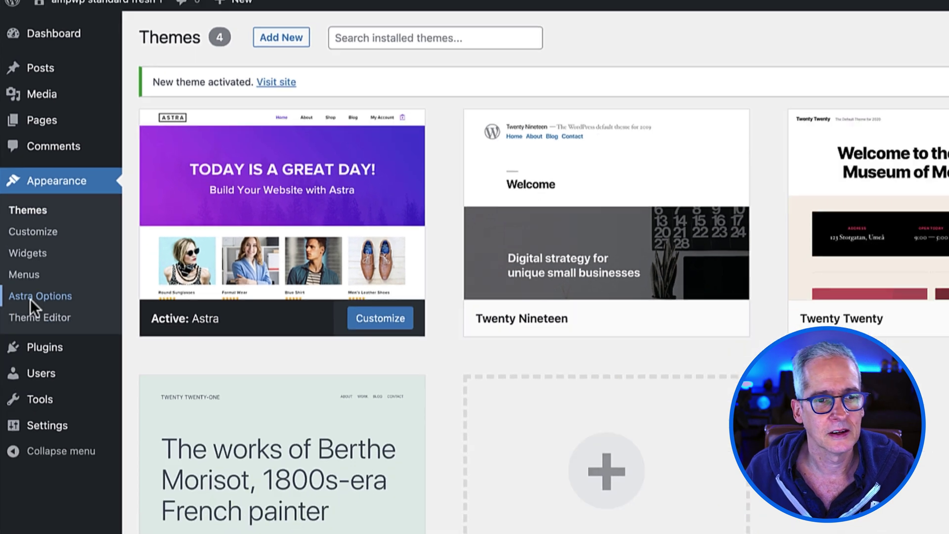
left_click(39, 355)
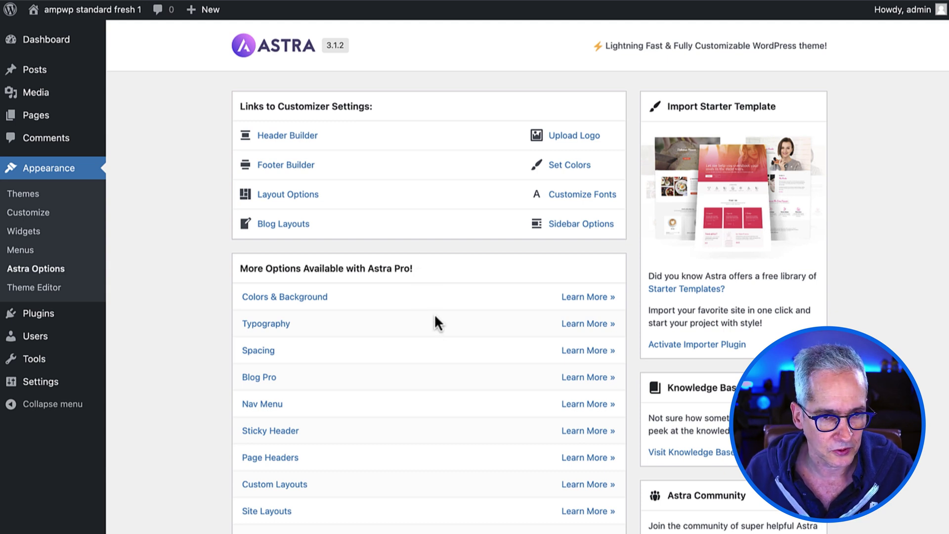
scroll(411, 400, "down", 1)
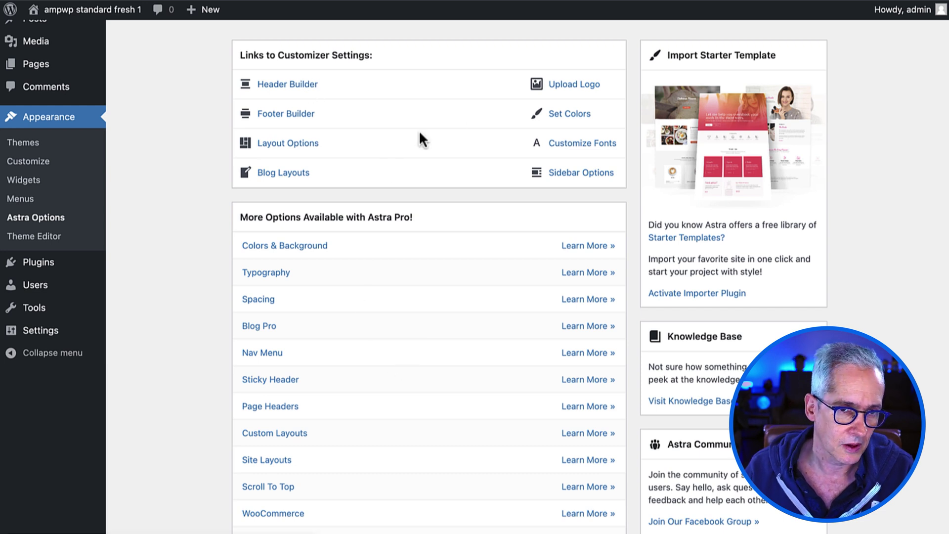
scroll(417, 423, "down", 8)
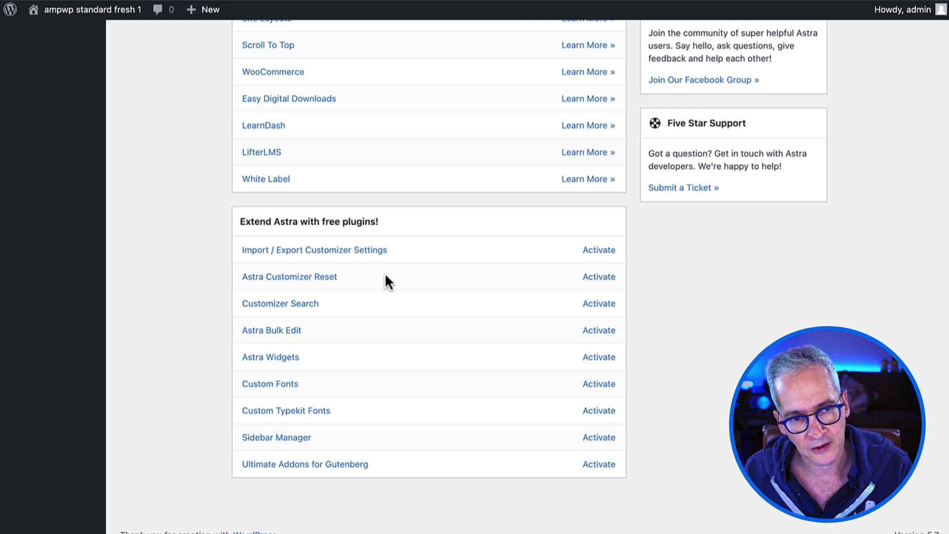
scroll(387, 352, "up", 11)
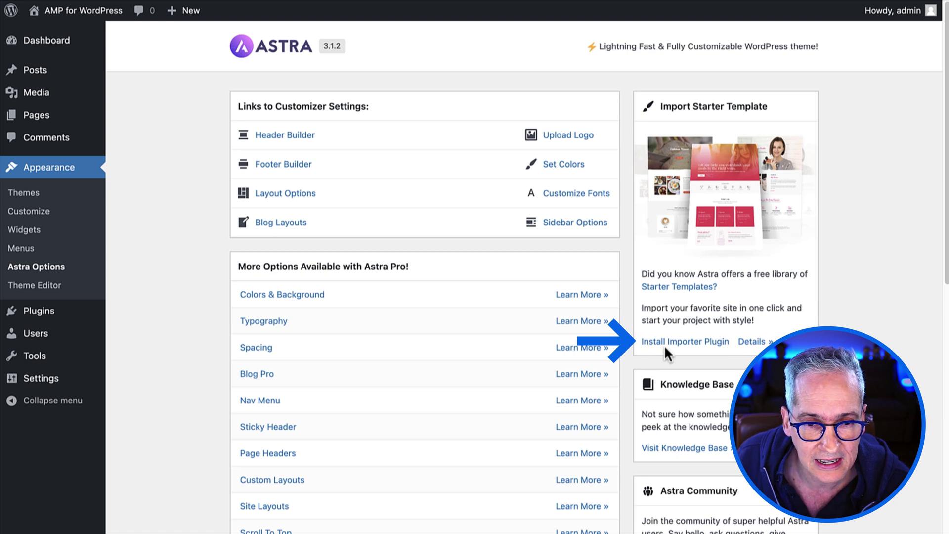
Install the Starter Templates importer plugin and choose Gutenberg as the page builder.
left_click(692, 343)
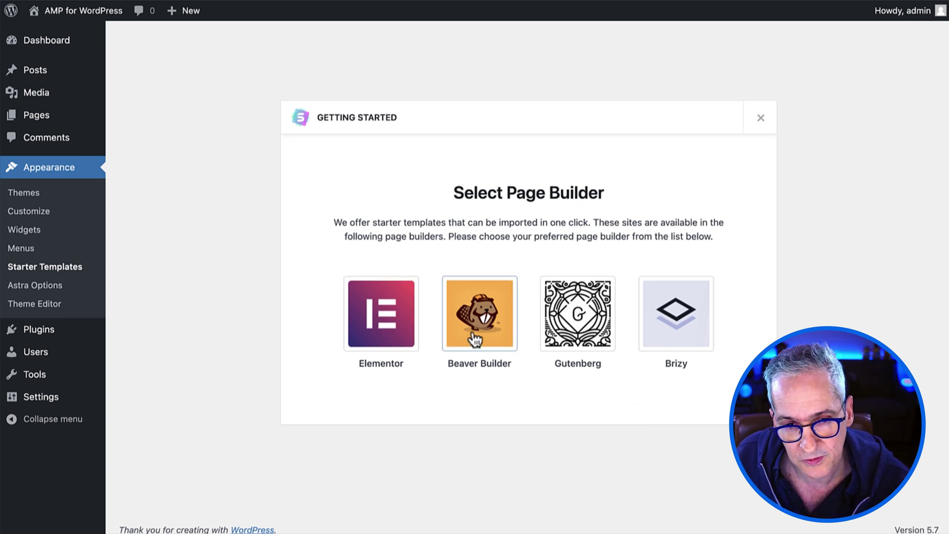
left_click(579, 341)
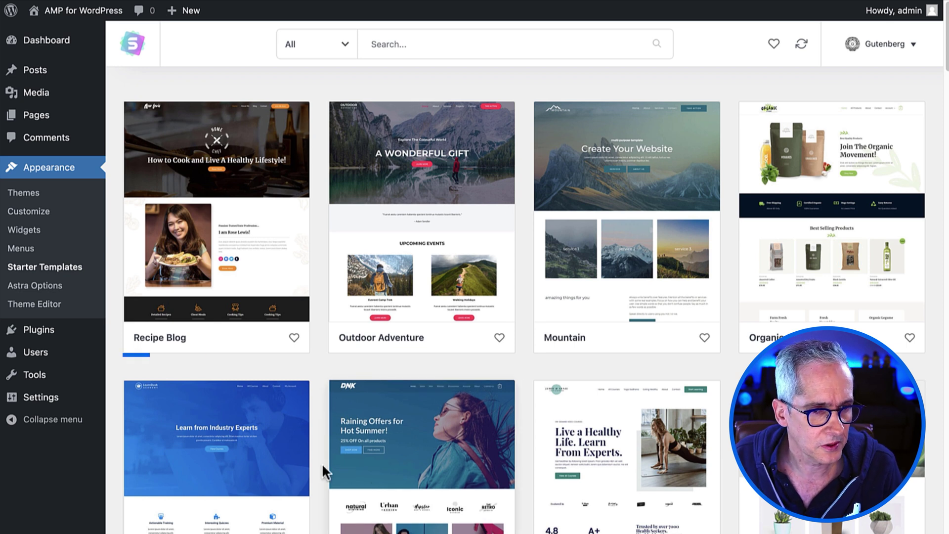
Open the Recipe Blog card in the Starter Templates grid.
left_click(234, 294)
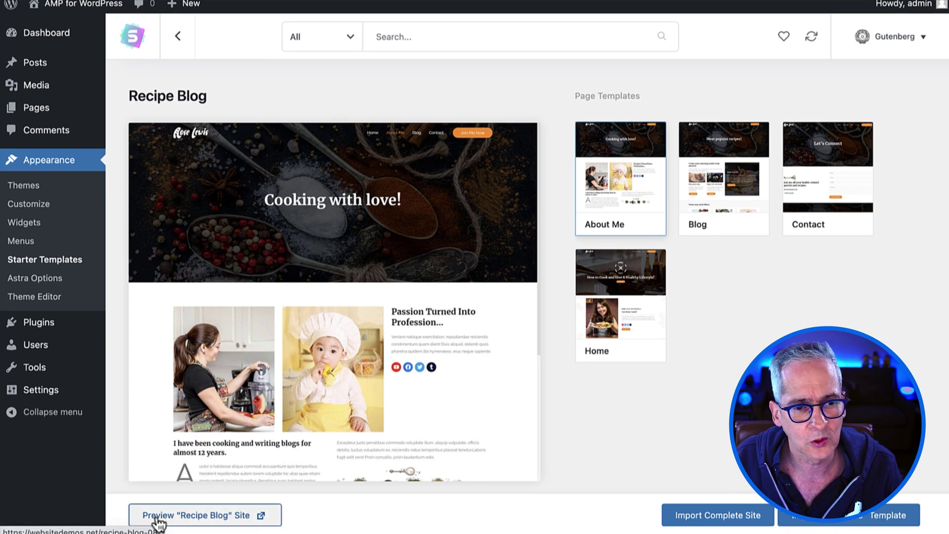
left_click(189, 516)
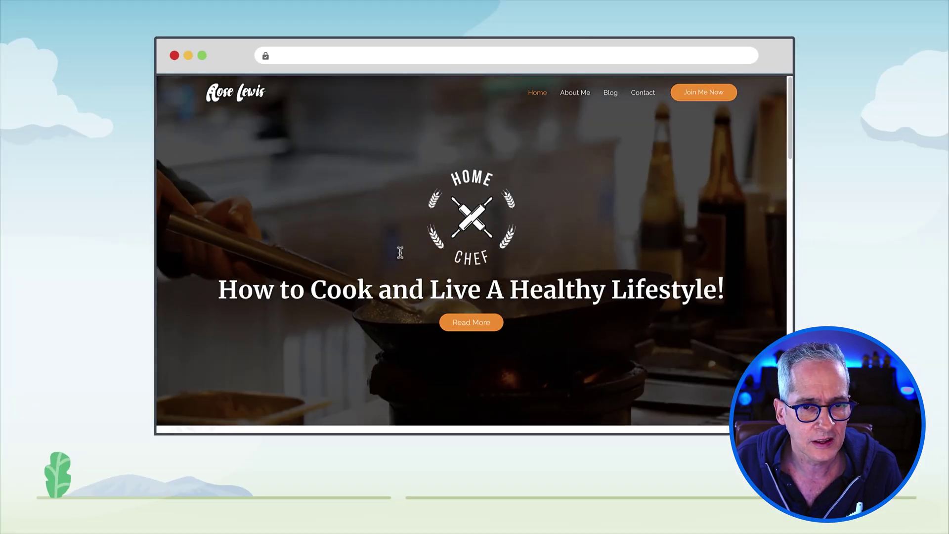
scroll(544, 323, "down", 2)
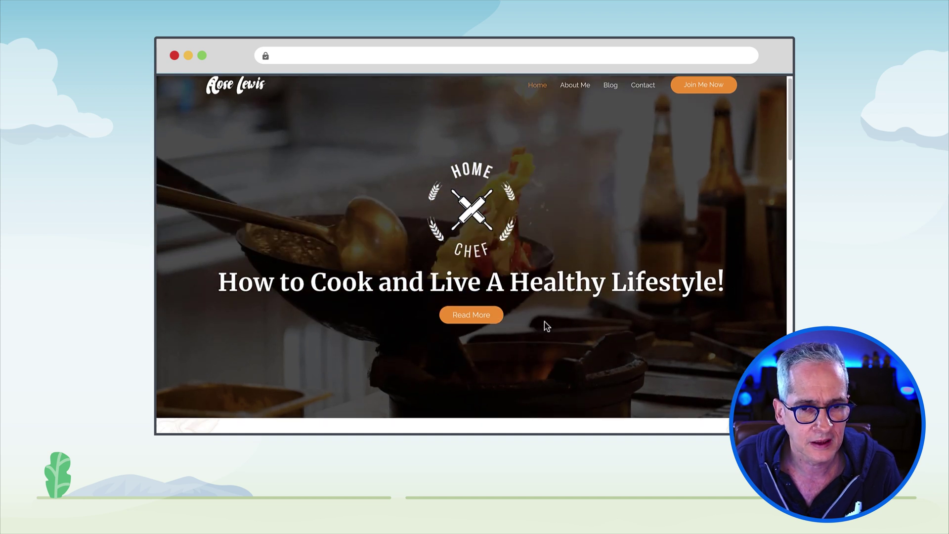
scroll(543, 323, "down", 5)
scroll(542, 323, "down", 10)
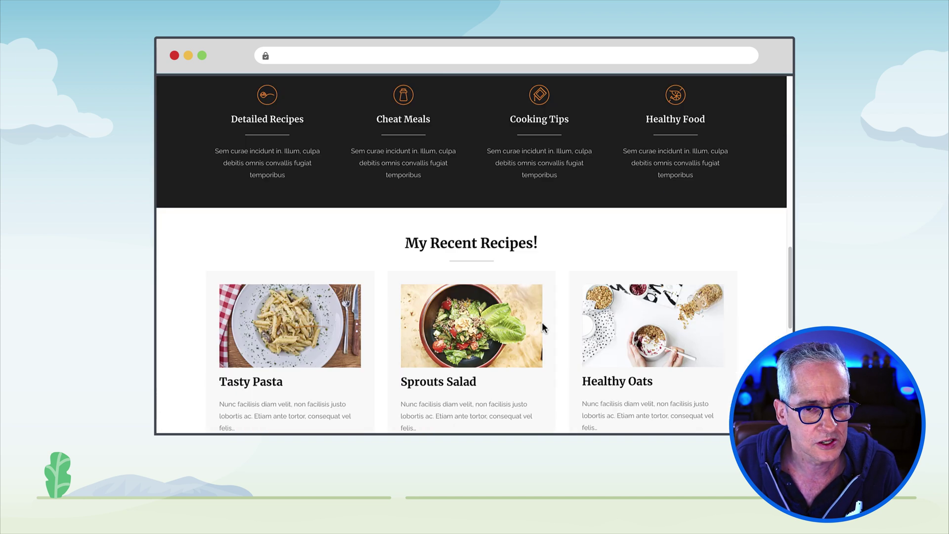
scroll(541, 324, "down", 8)
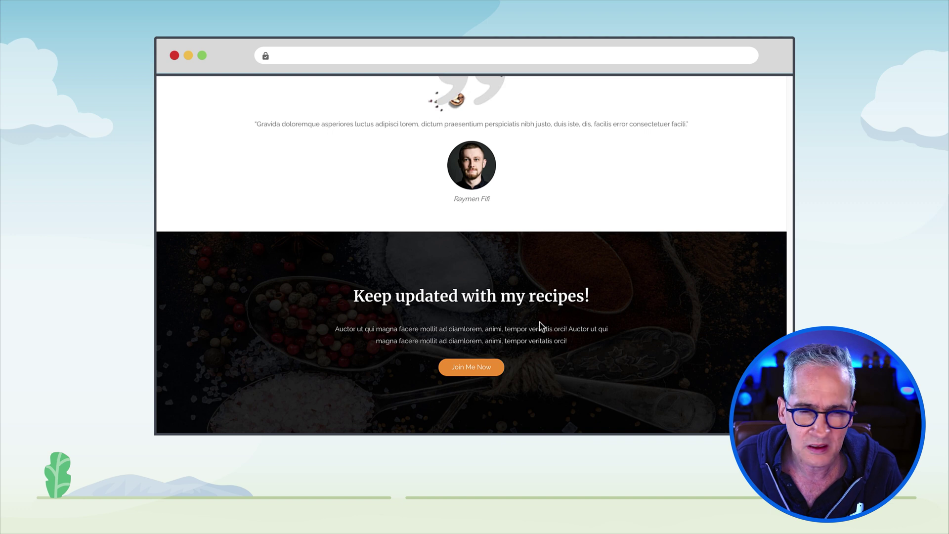
scroll(539, 324, "up", 15)
scroll(539, 323, "up", 12)
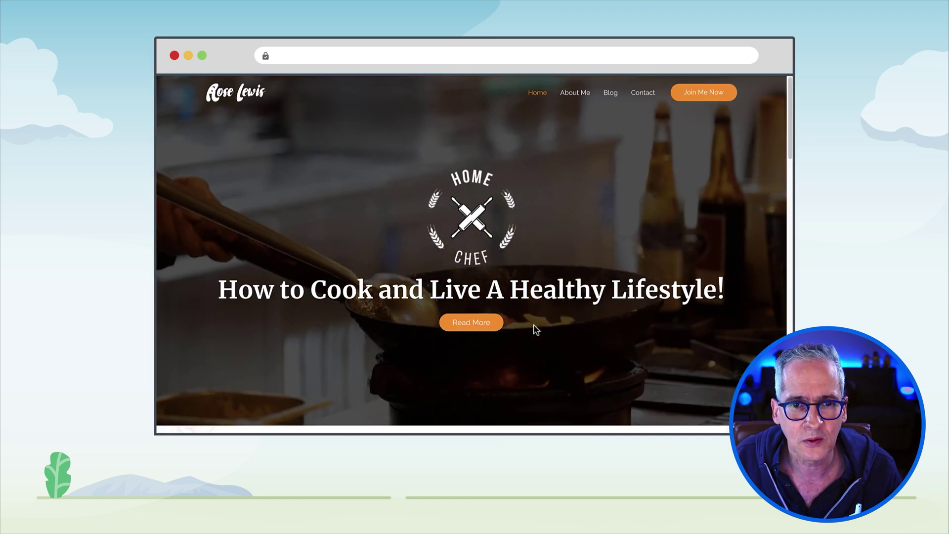
left_click(572, 94)
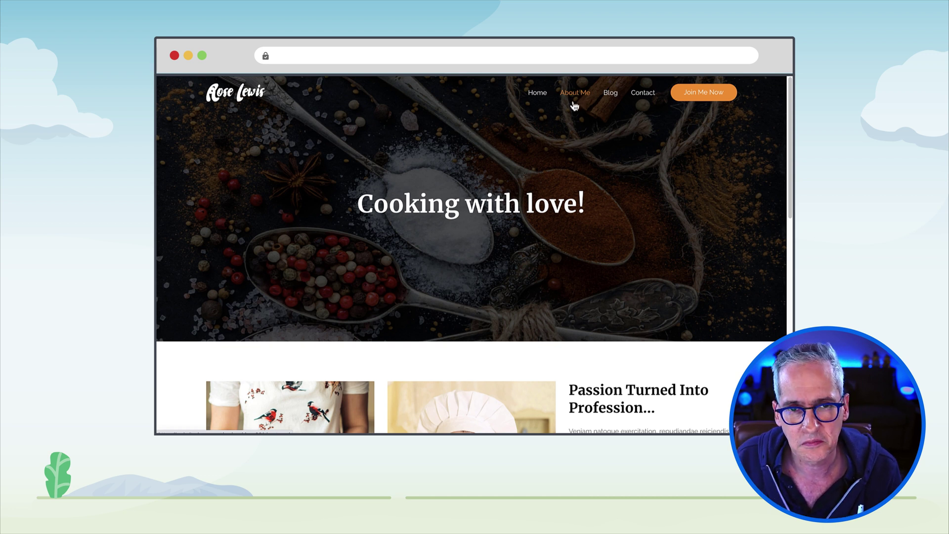
left_click(607, 98)
scroll(510, 321, "down", 5)
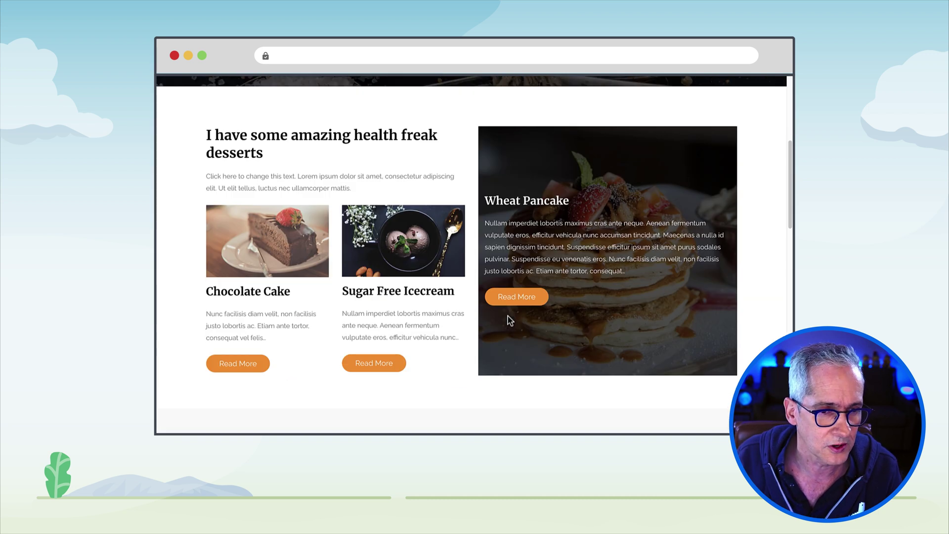
scroll(507, 320, "down", 2)
scroll(505, 321, "down", 4)
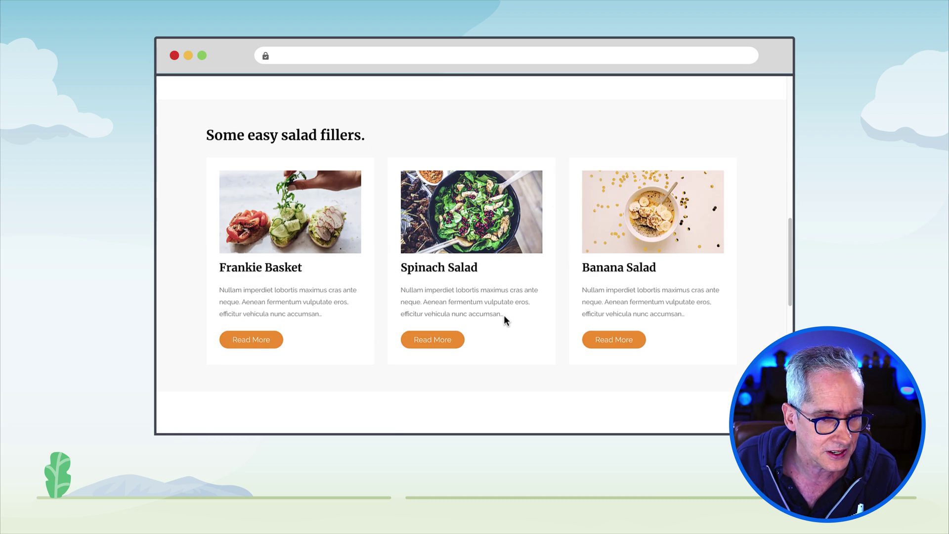
scroll(503, 316, "down", 5)
scroll(503, 314, "up", 15)
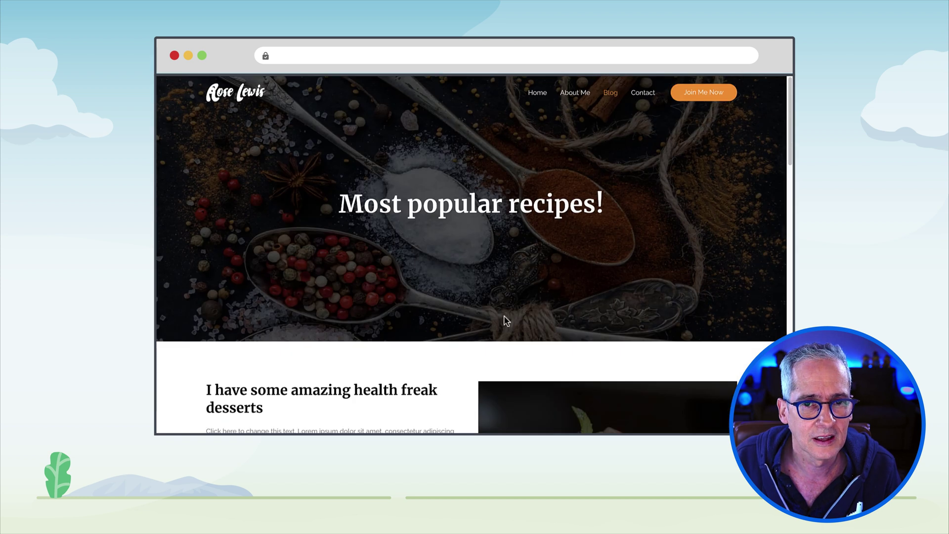
left_click(632, 110)
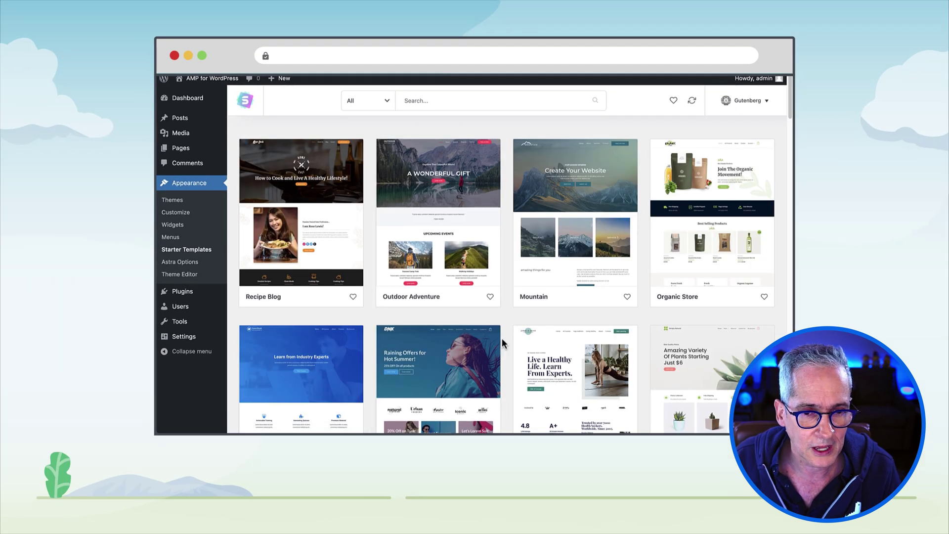
scroll(502, 342, "down", 2)
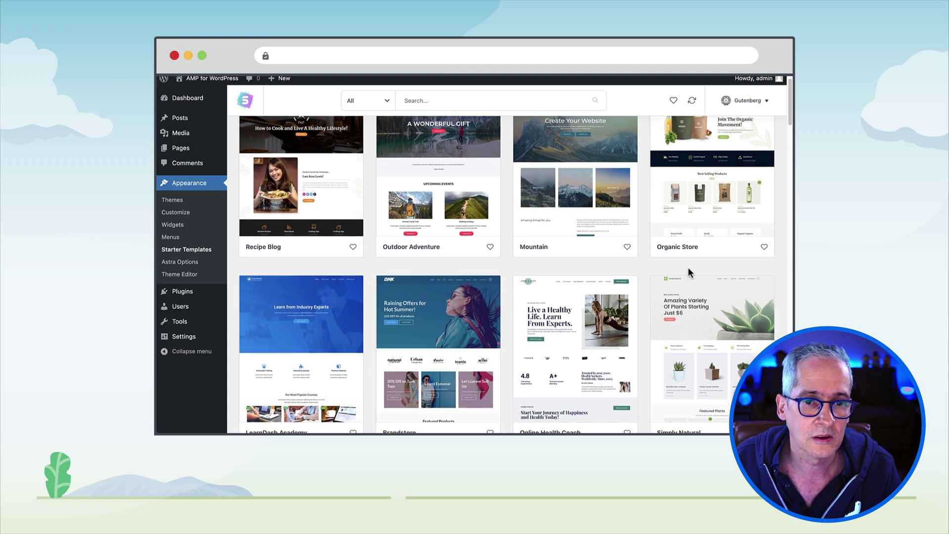
scroll(687, 266, "down", 4)
scroll(686, 279, "down", 3)
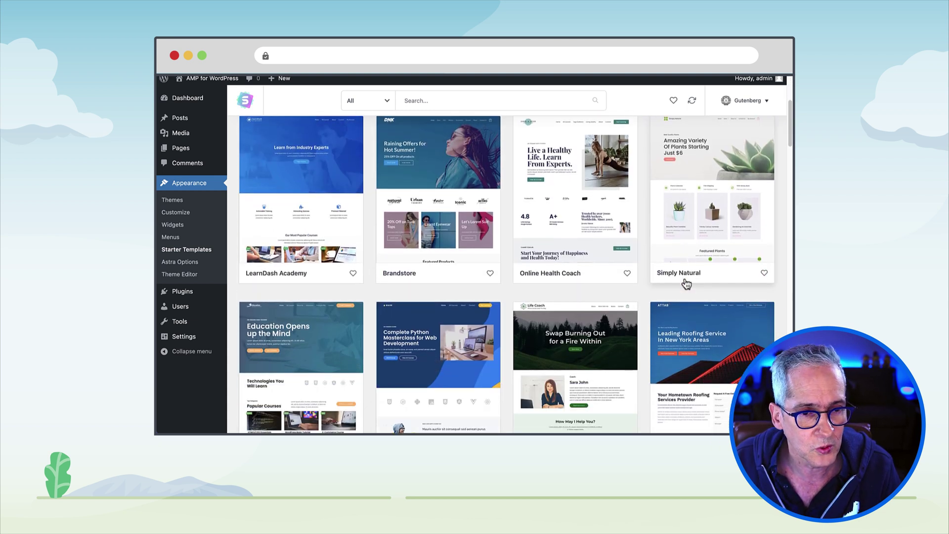
scroll(309, 268, "down", 7)
scroll(308, 269, "down", 4)
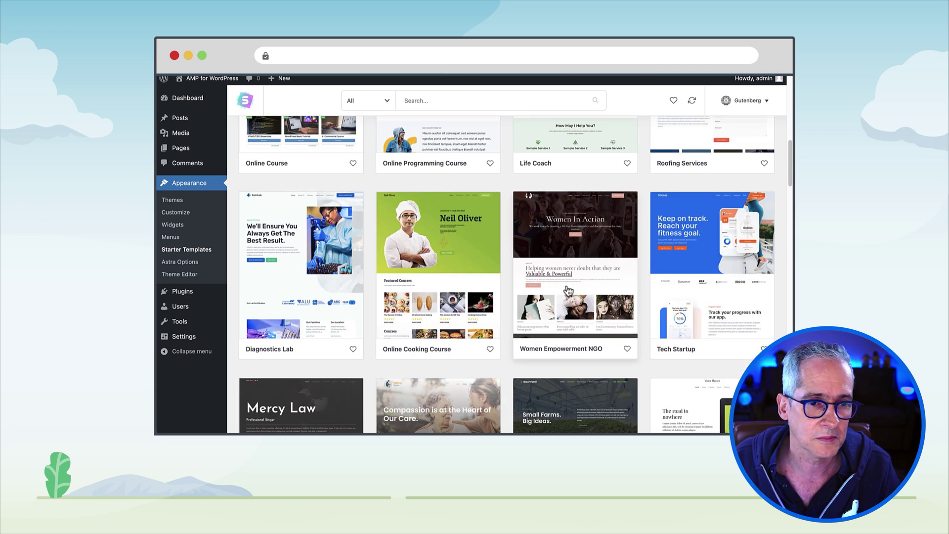
scroll(567, 285, "up", 15)
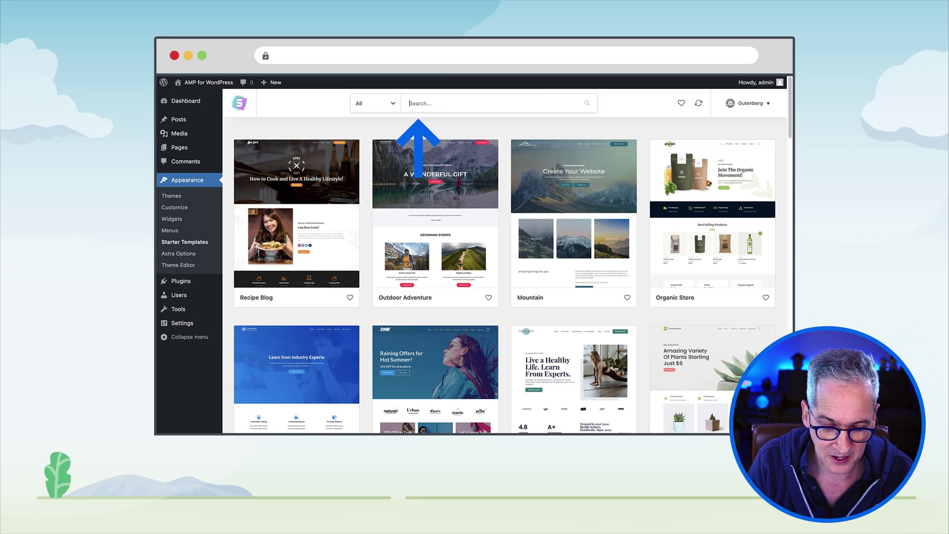
Search Starter Templates for 'Yoga' and open the Yoga Instructor template's details.
type("Yoga")
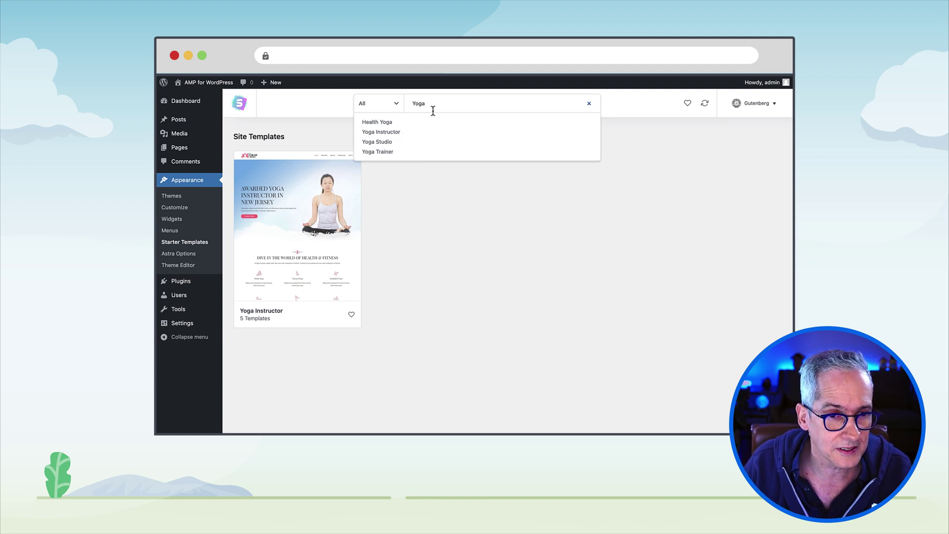
left_click(318, 239)
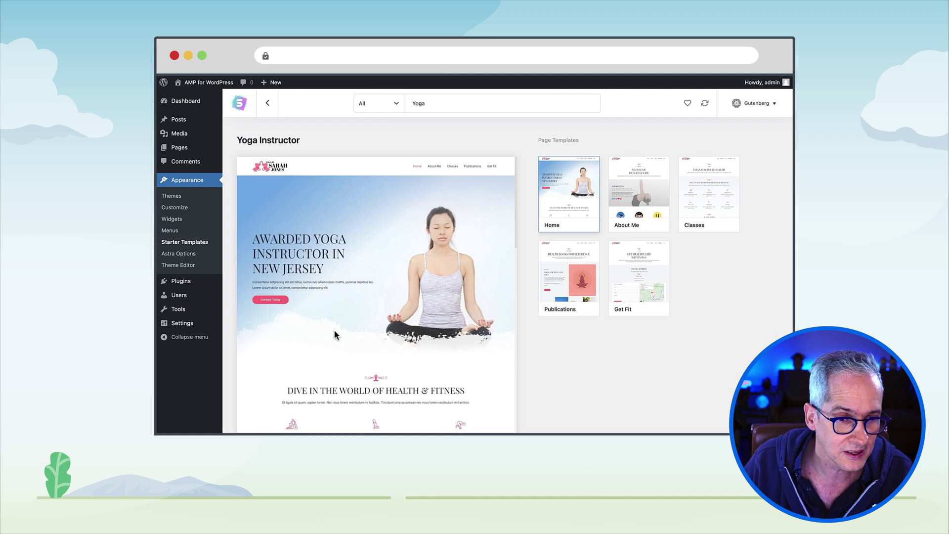
scroll(333, 331, "down", 5)
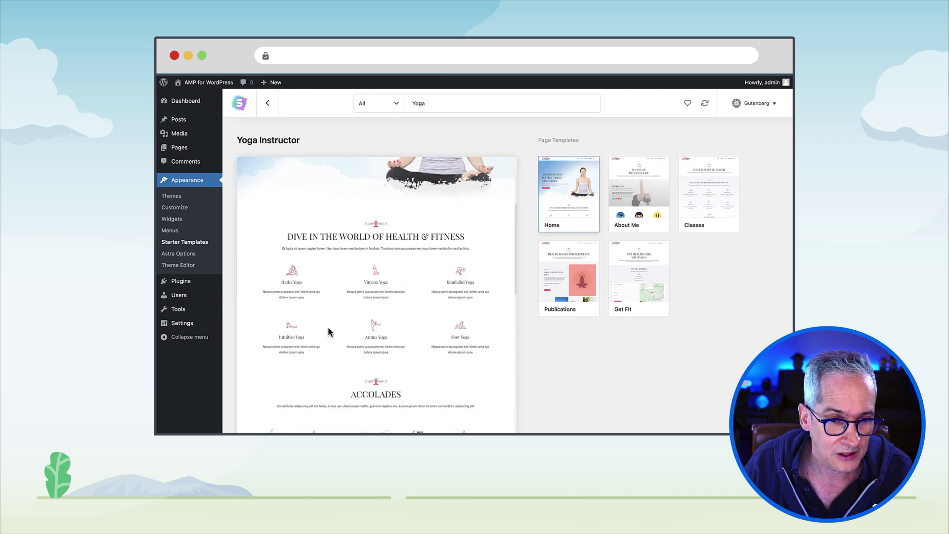
scroll(328, 332, "down", 6)
scroll(326, 330, "up", 5)
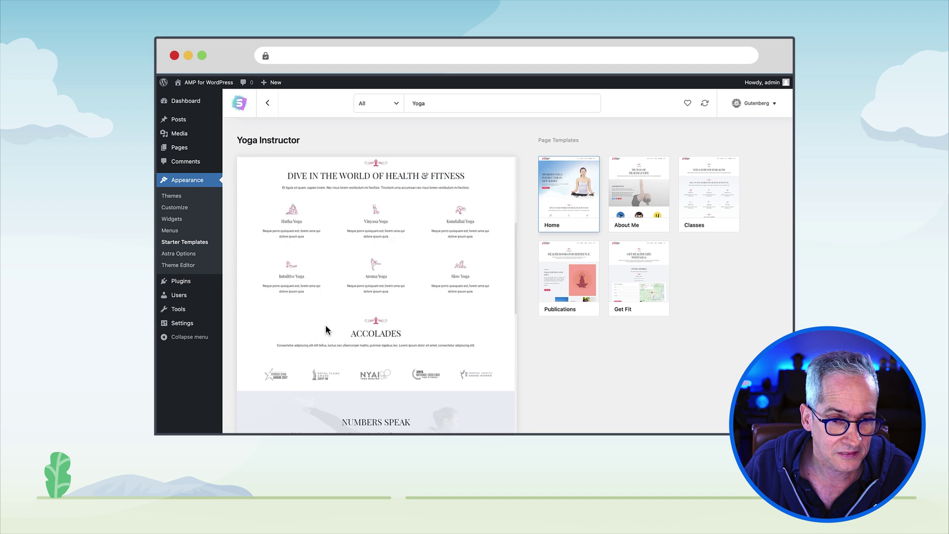
scroll(326, 330, "up", 6)
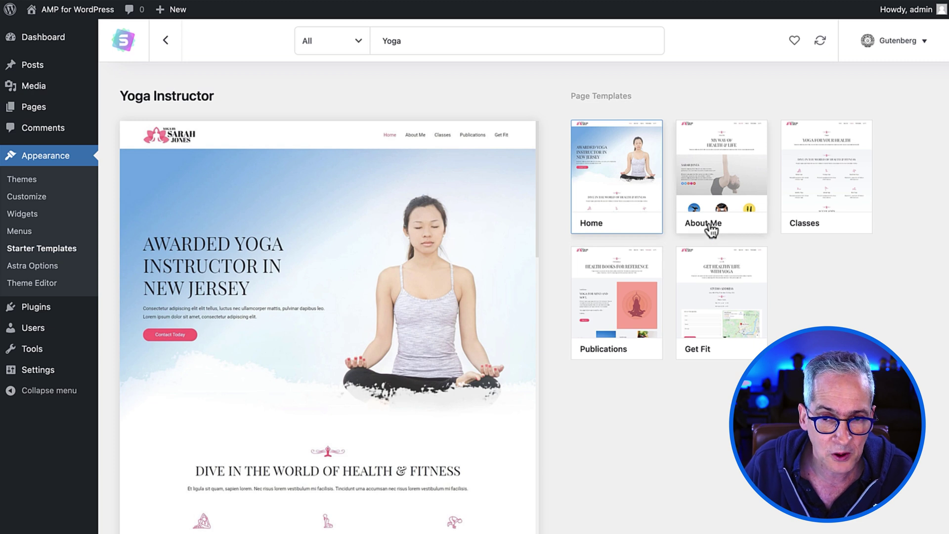
Preview the template's Classes, Publications and Get Fit pages, then return to Home.
left_click(818, 206)
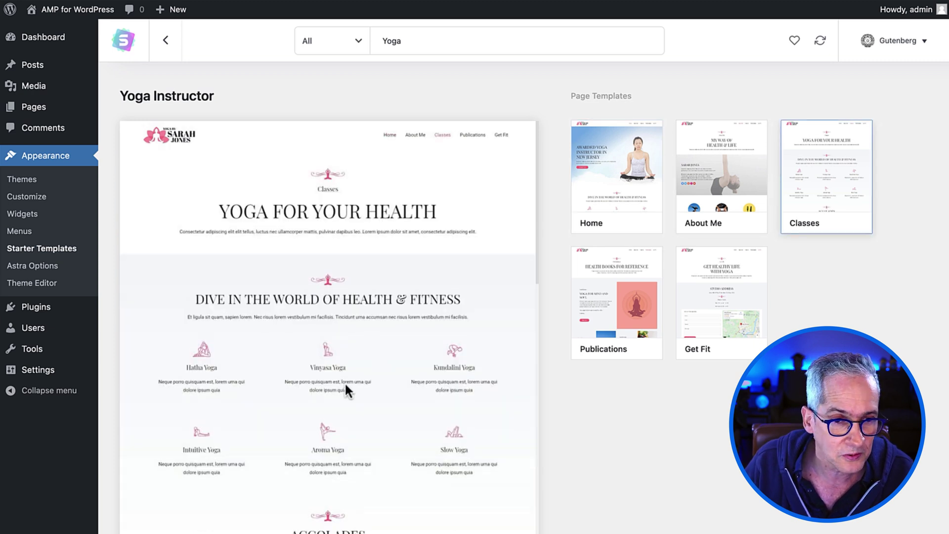
left_click(619, 317)
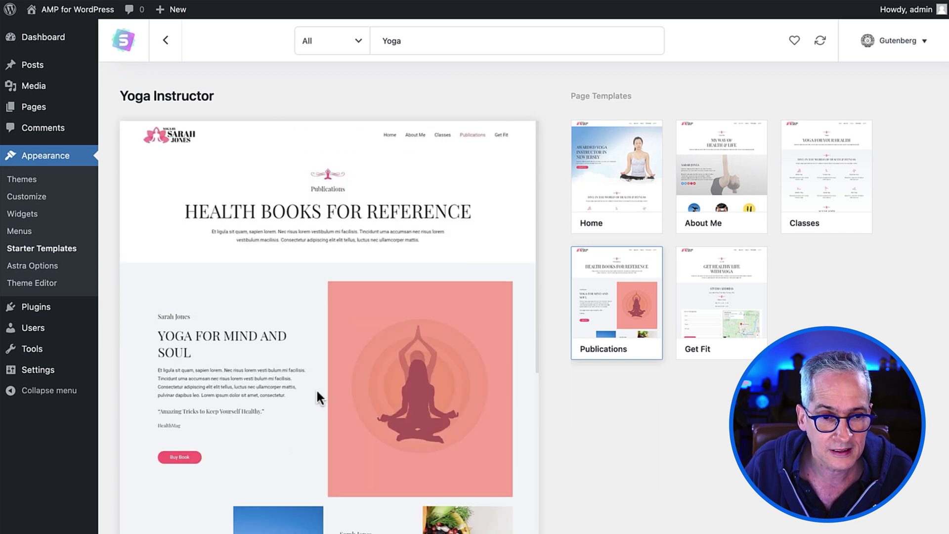
left_click(723, 322)
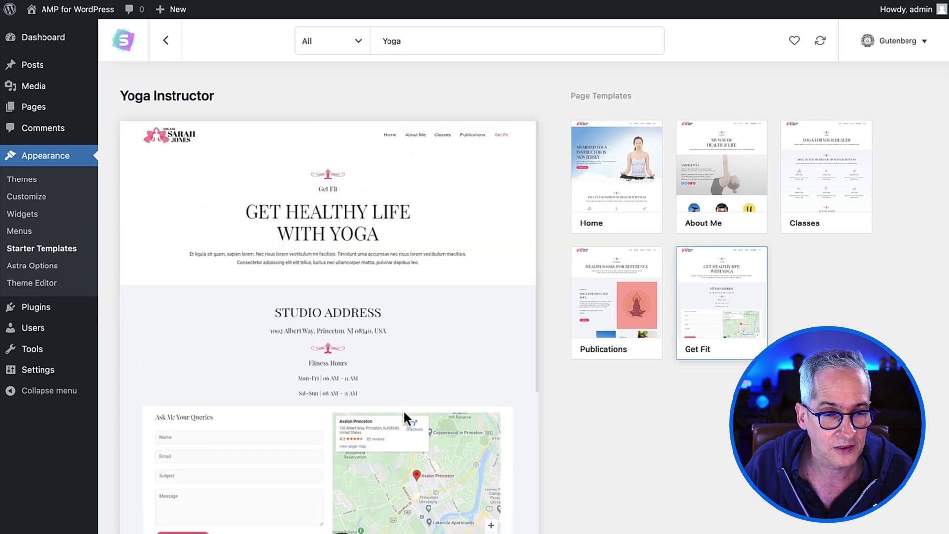
left_click(584, 197)
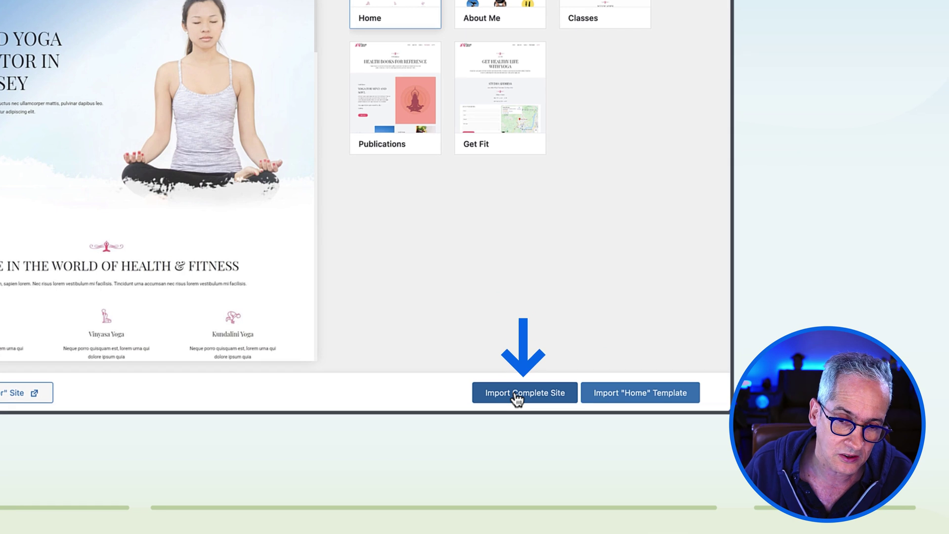
Start the complete-site import as an Intermediate user for Myself/My company, with Advanced Options expanded.
left_click(737, 516)
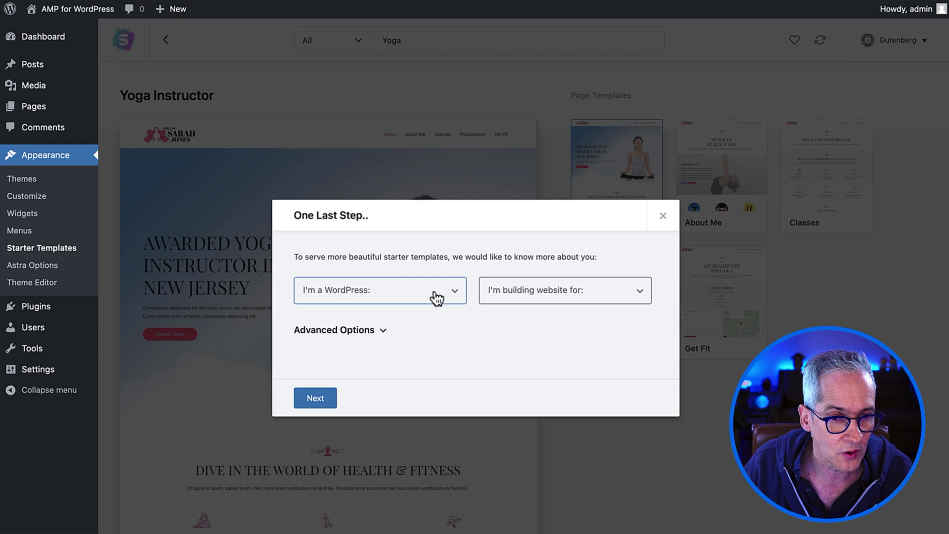
left_click(457, 295)
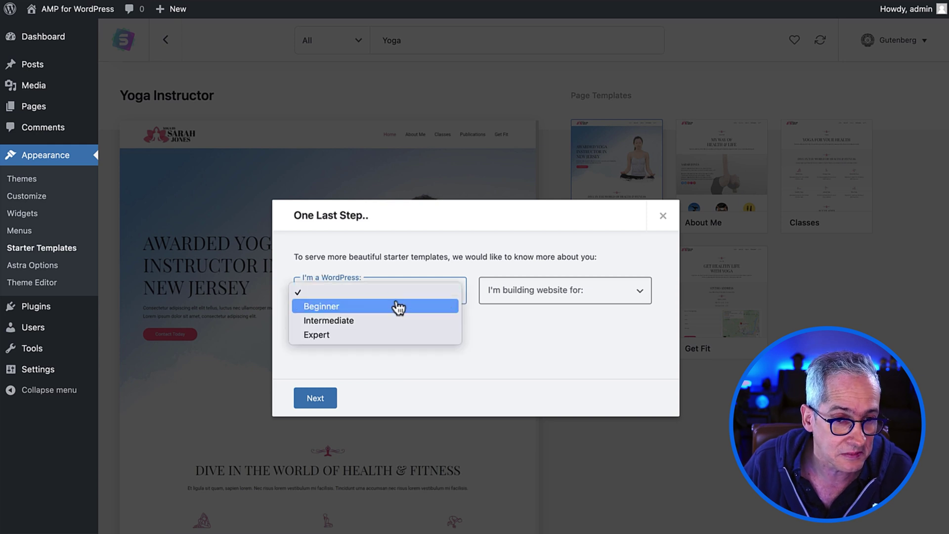
left_click(377, 321)
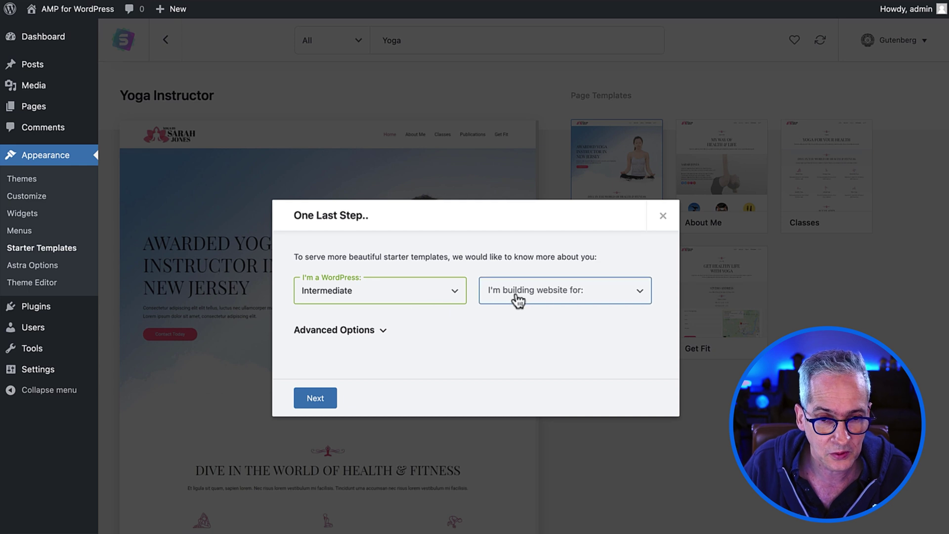
left_click(607, 302)
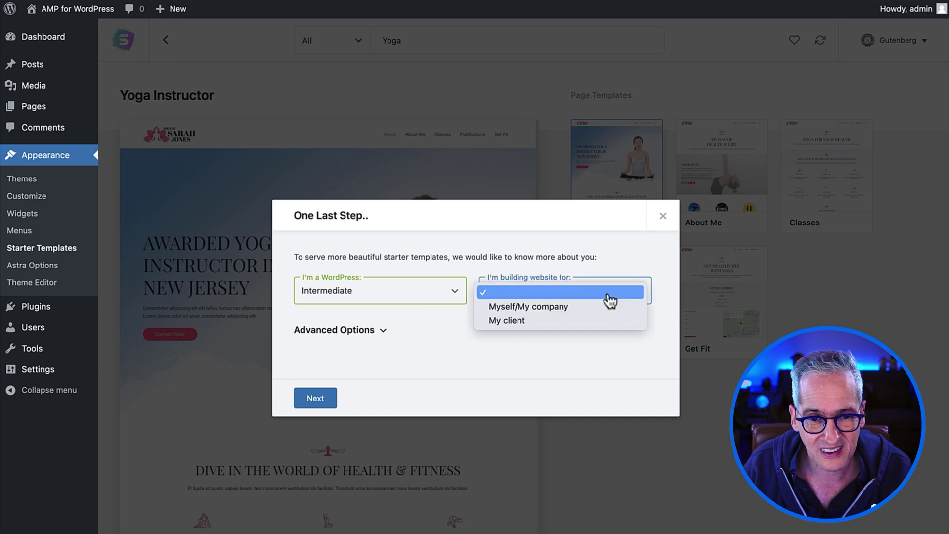
left_click(554, 307)
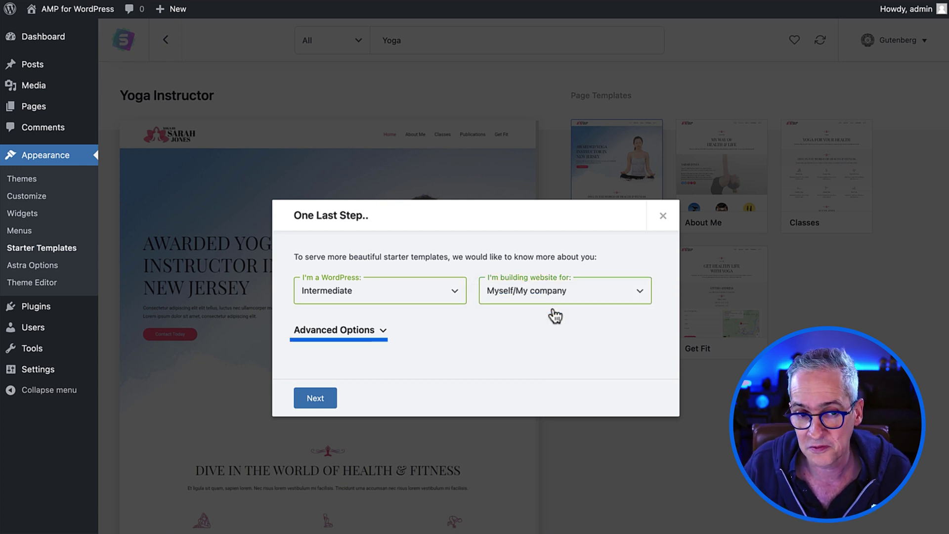
left_click(383, 335)
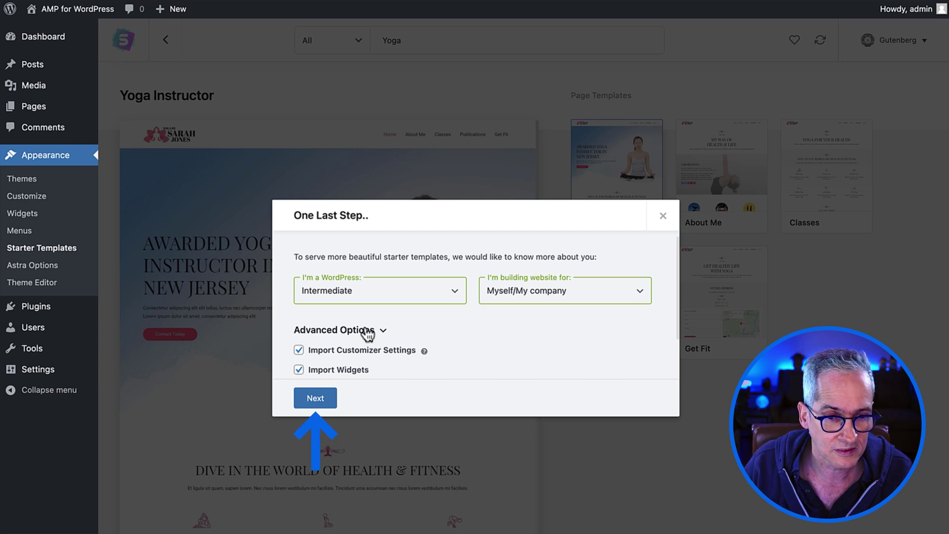
left_click(316, 398)
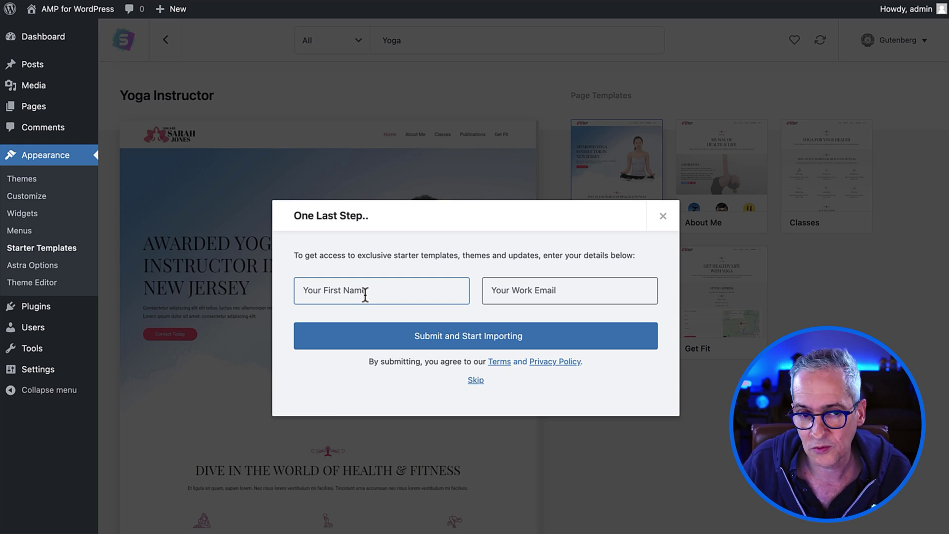
Skip the personal details form to begin the Yoga Instructor import.
left_click(475, 380)
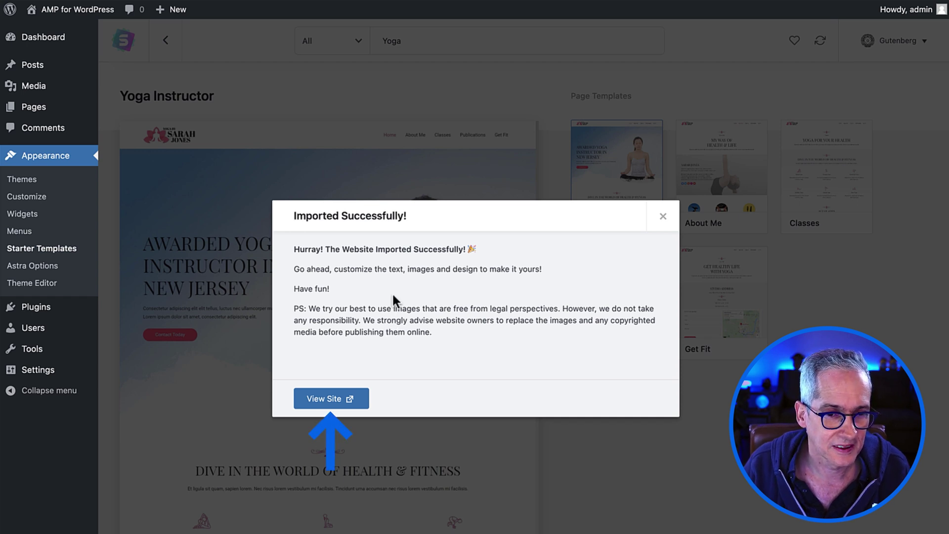
View the imported yoga site and scroll through its homepage.
left_click(316, 401)
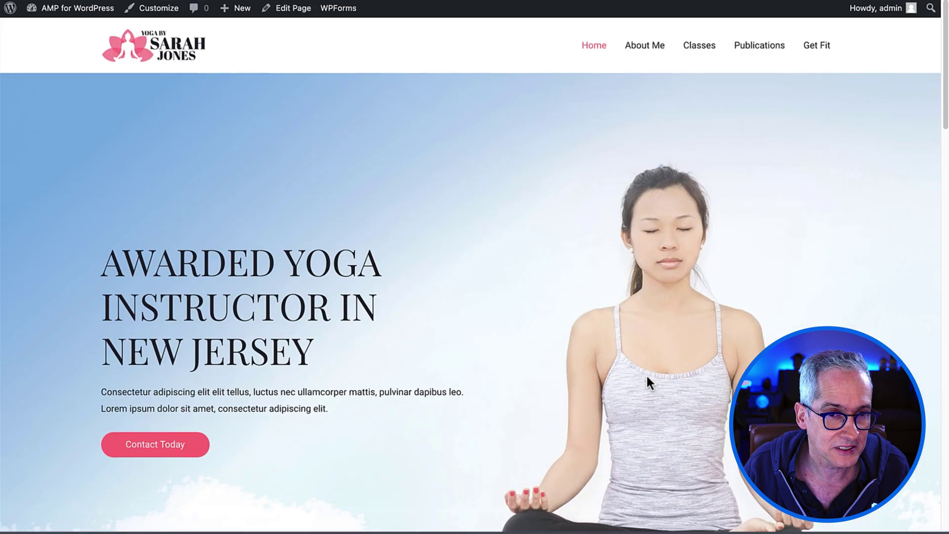
scroll(553, 348, "down", 15)
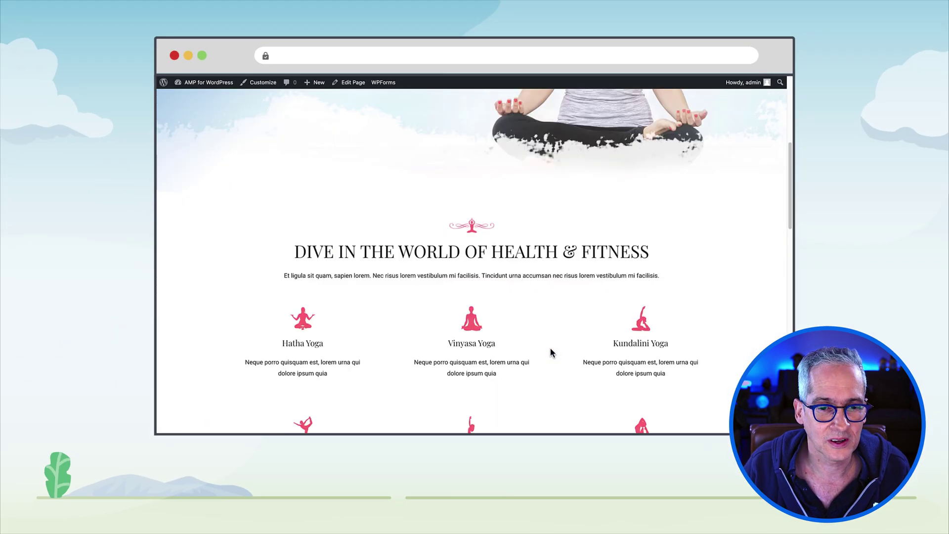
scroll(546, 352, "down", 10)
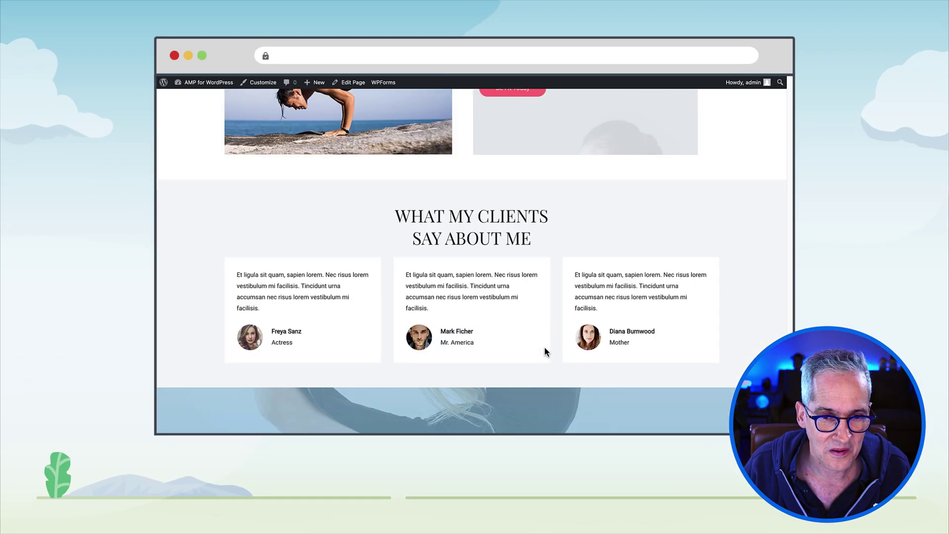
scroll(544, 350, "up", 8)
scroll(544, 348, "up", 20)
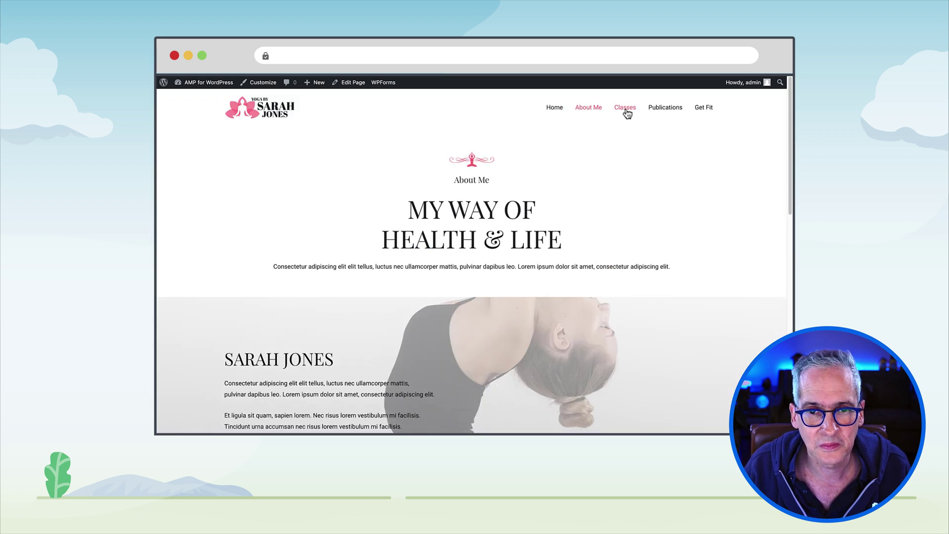
Open the yoga site's Classes page and scroll through it.
left_click(624, 111)
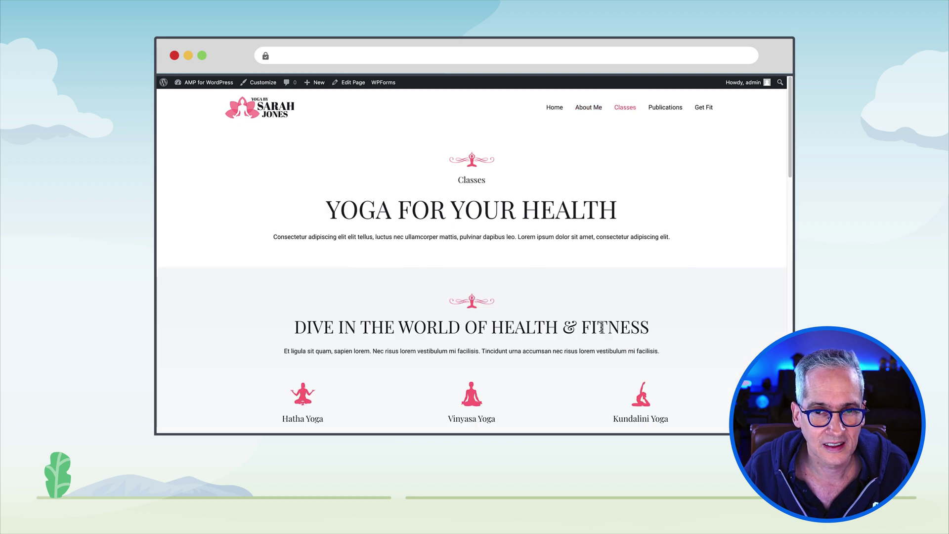
scroll(601, 328, "down", 15)
scroll(603, 328, "up", 15)
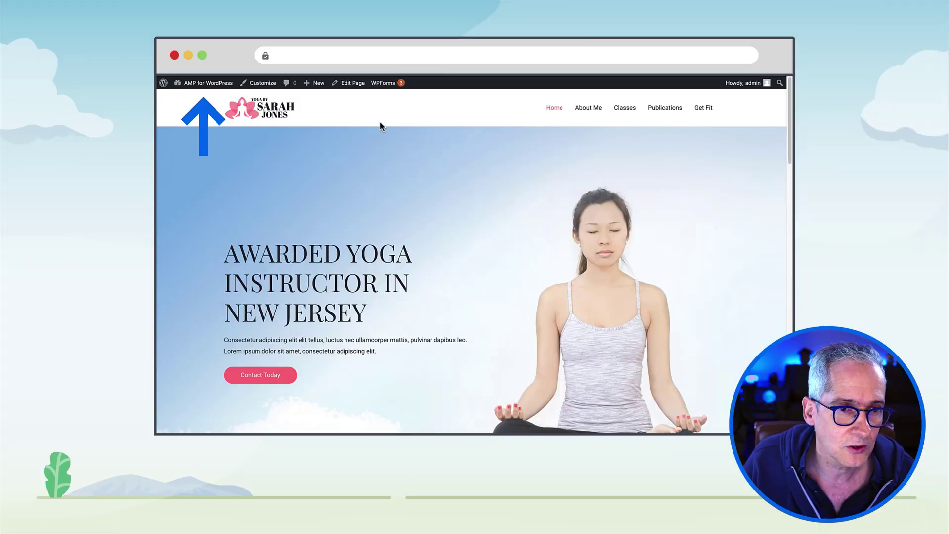
mouse_move(199, 88)
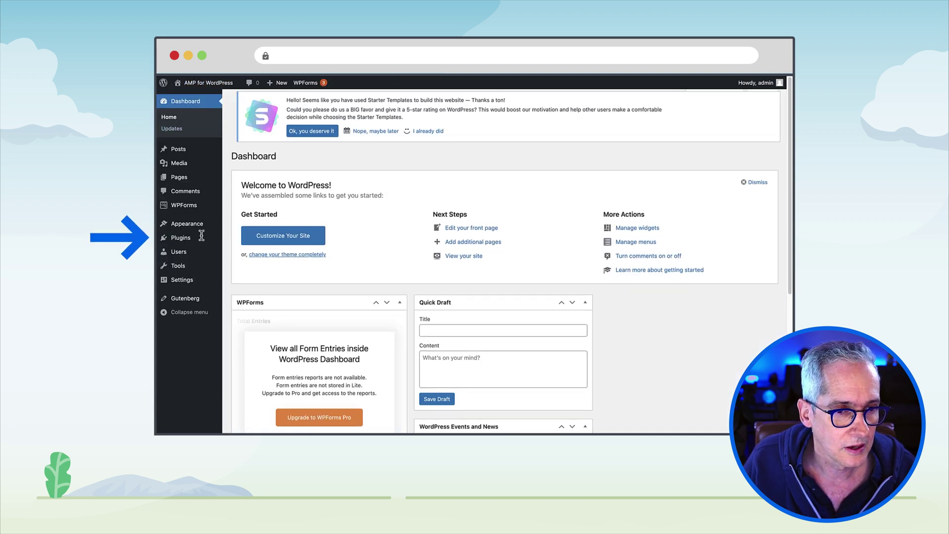
Show the Installed Plugins list with Gutenberg, Starter Templates and WPForms Lite.
mouse_move(190, 242)
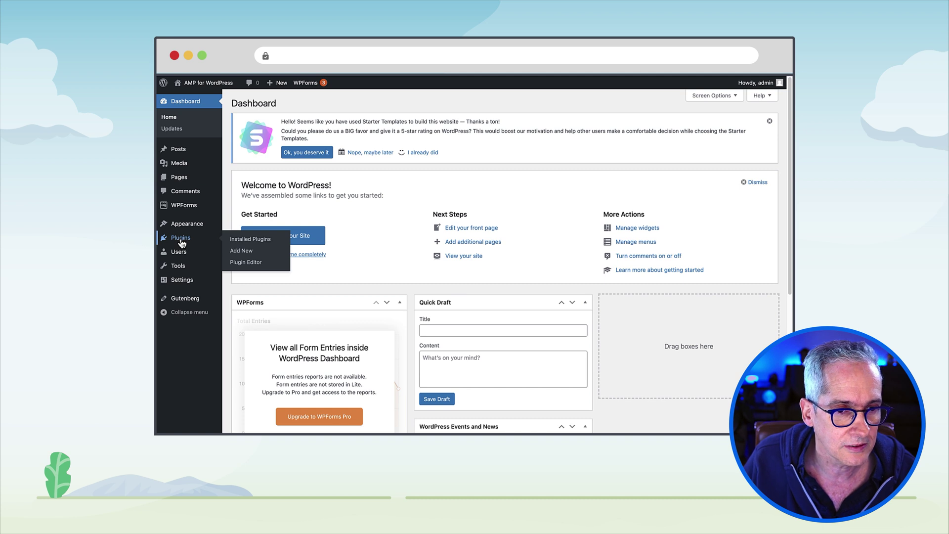
left_click(182, 241)
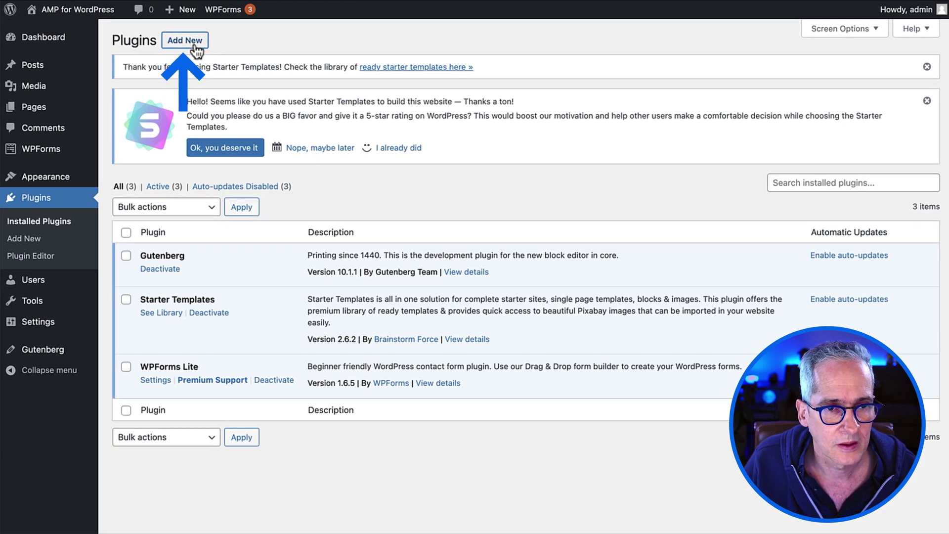
Search Add New plugins for 'AMP', then install and activate the official AMP plugin.
left_click(197, 49)
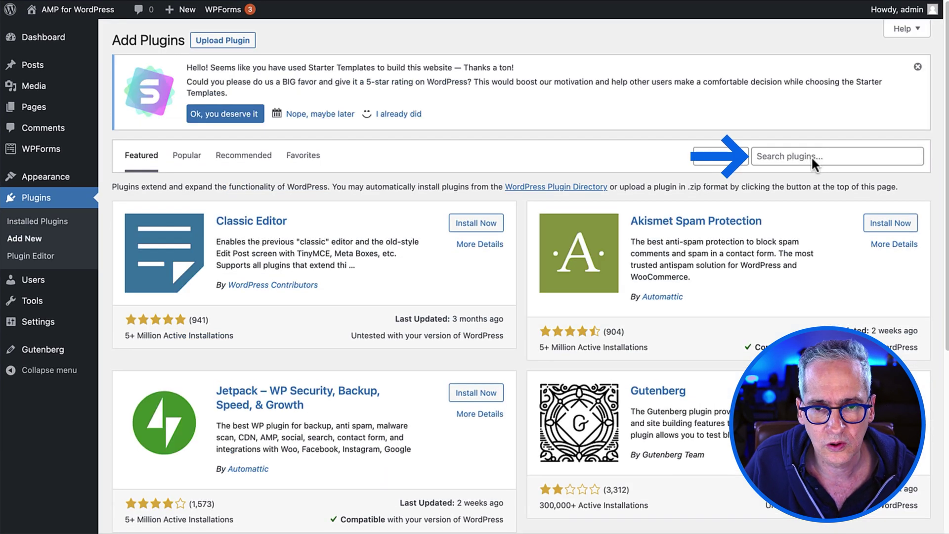
left_click(810, 156)
type("AMP")
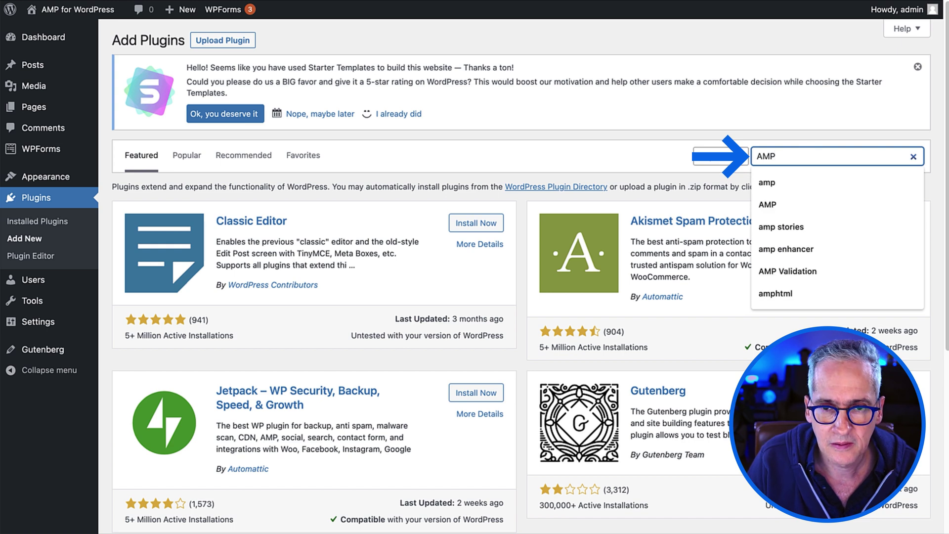
key("Return")
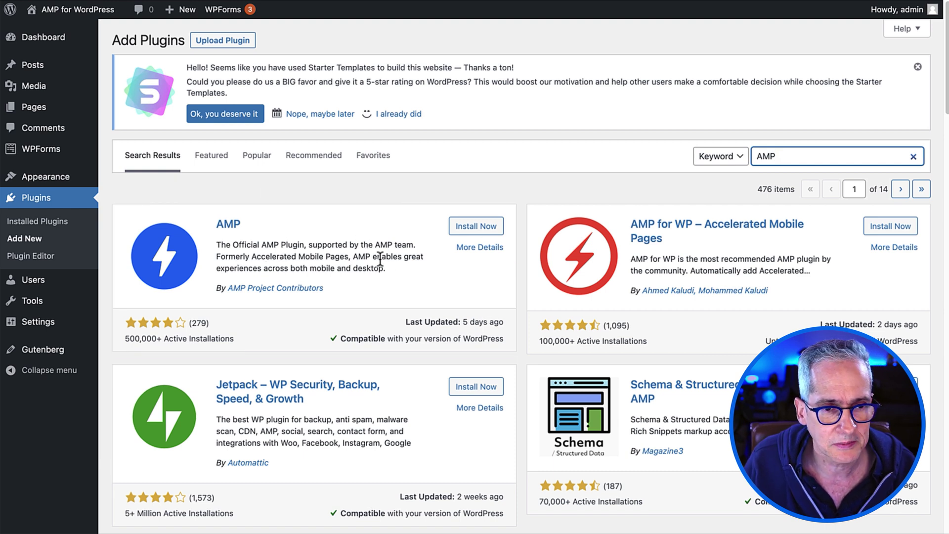
left_click(481, 228)
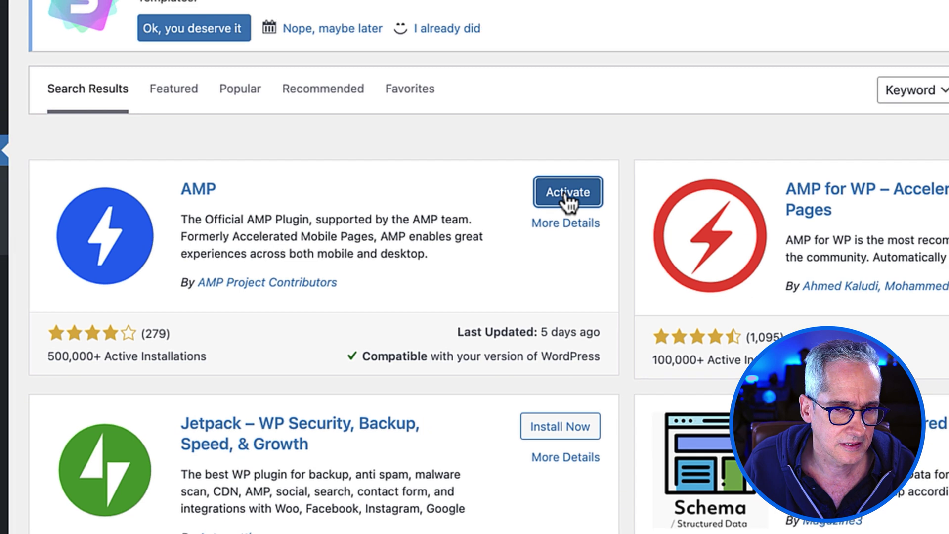
left_click(582, 192)
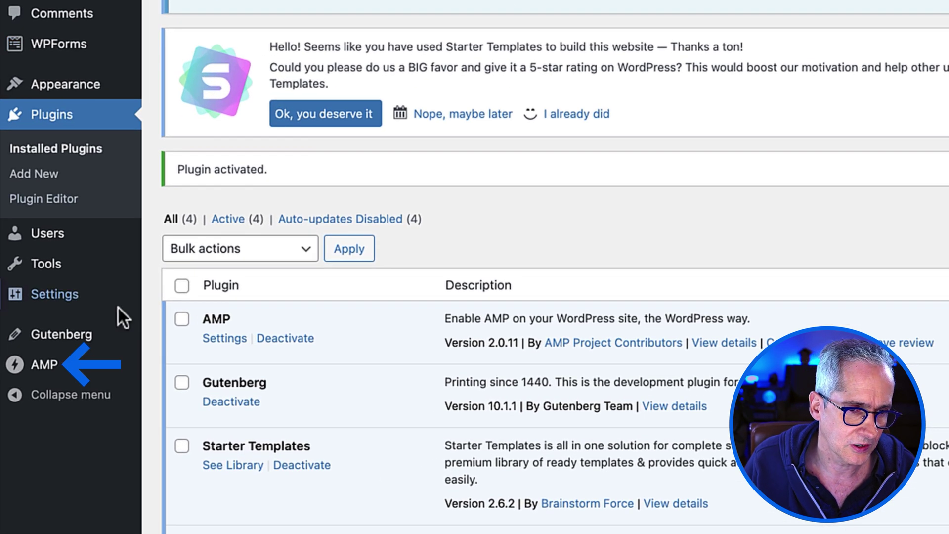
Launch the AMP onboarding wizard from the plugin's welcome notice.
mouse_move(38, 375)
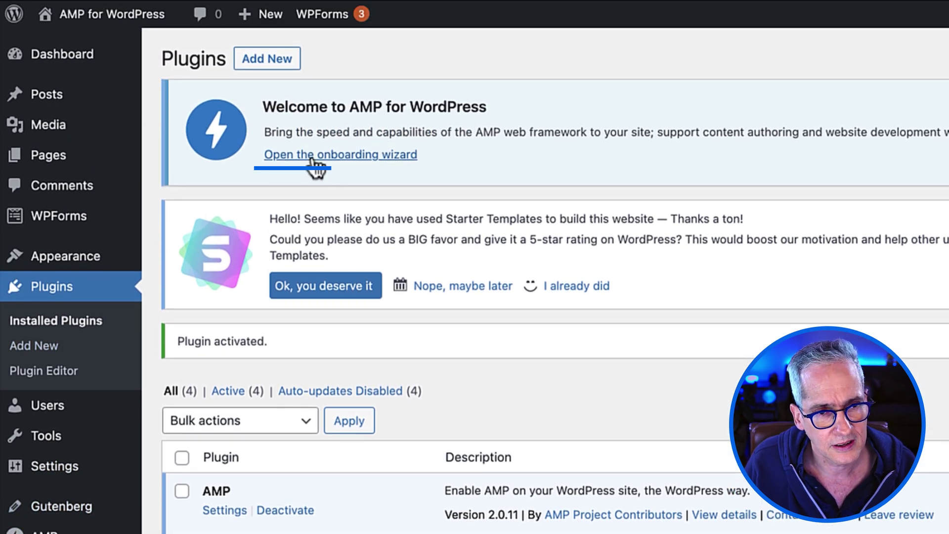
left_click(312, 158)
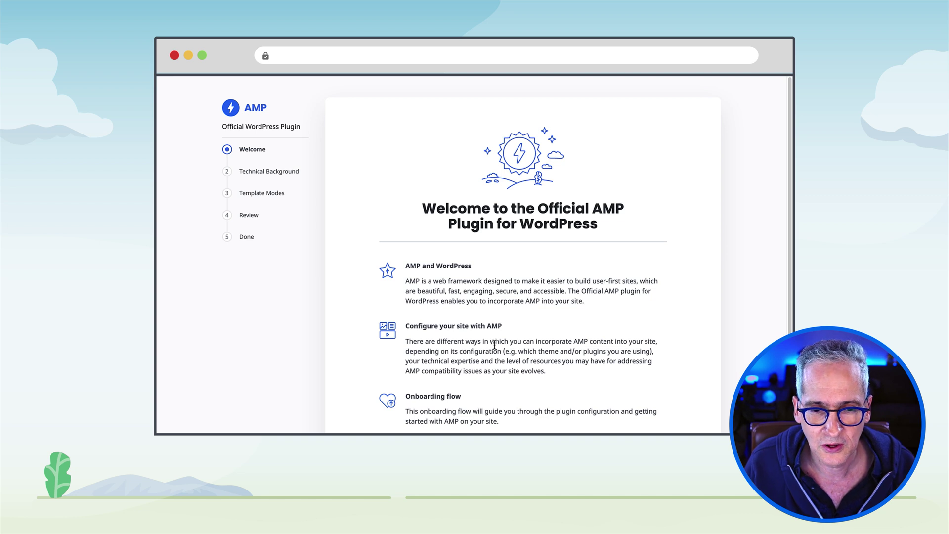
Pass the Welcome step and answer Technical Background with 'Developer or technically savvy'.
scroll(496, 345, "down", 3)
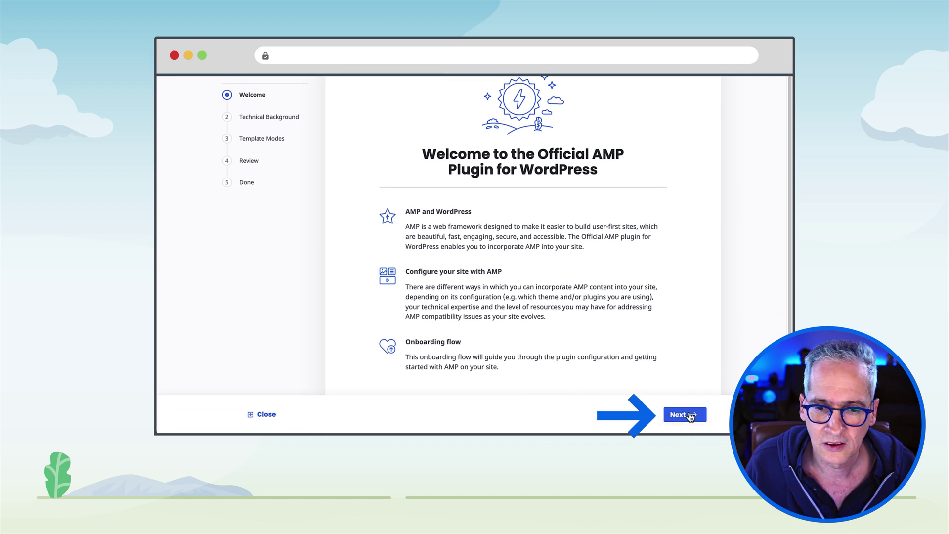
left_click(682, 414)
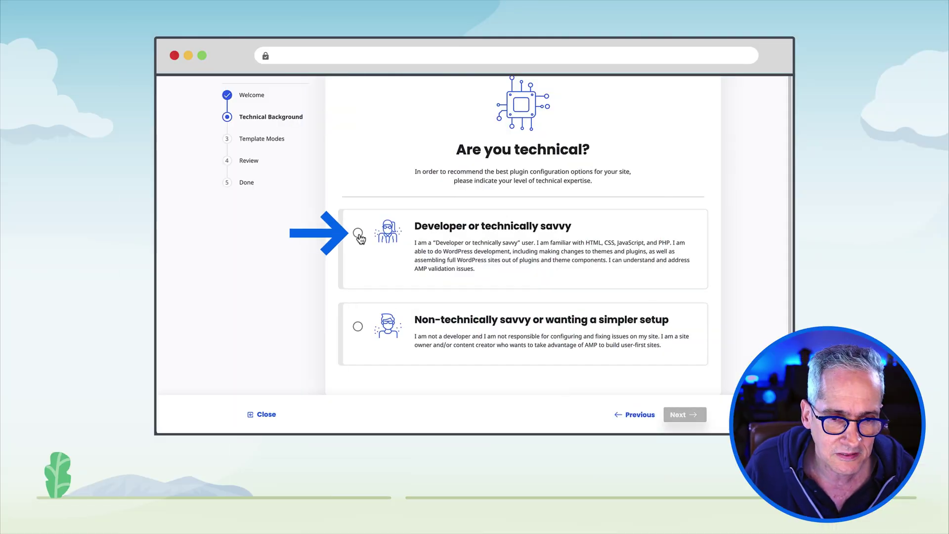
left_click(357, 233)
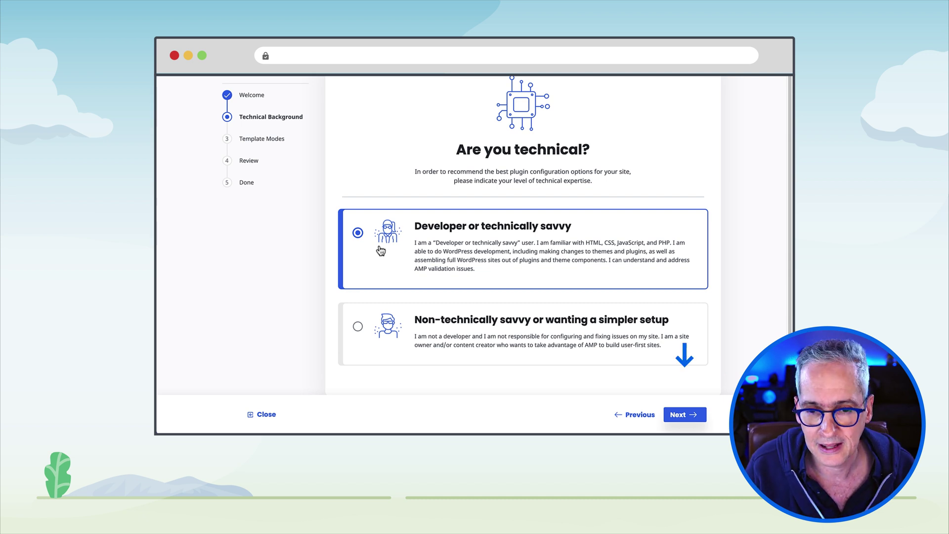
left_click(687, 419)
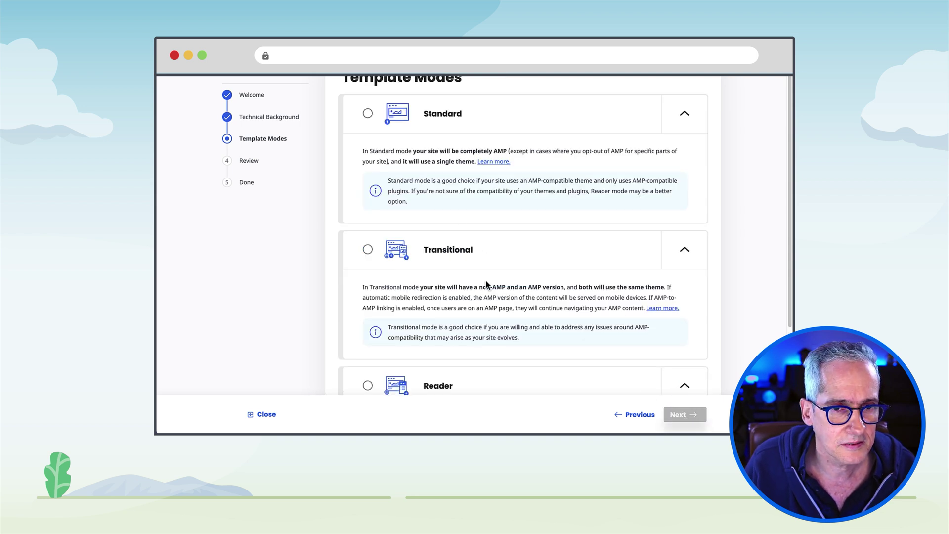
Pick Standard among the Standard, Transitional and Reader template modes and advance to Review.
scroll(485, 284, "down", 3)
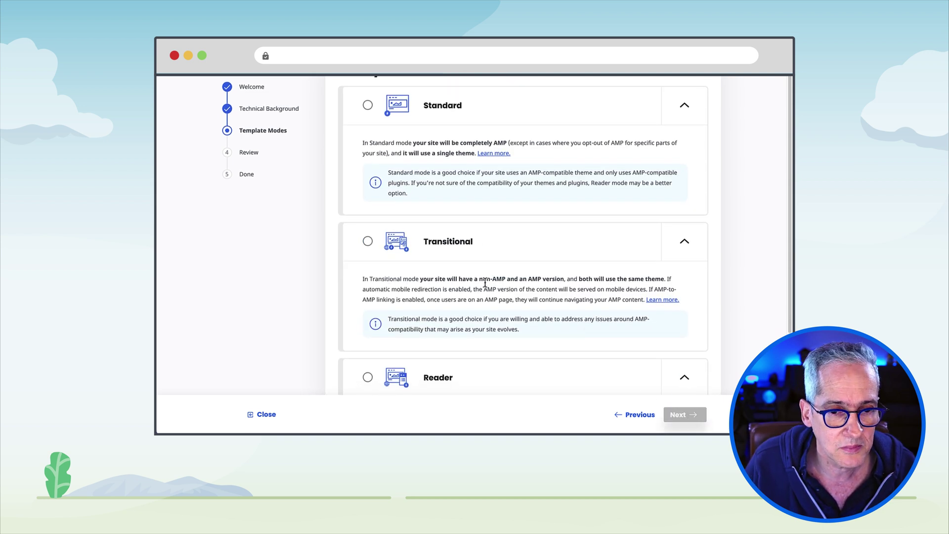
scroll(485, 282, "down", 2)
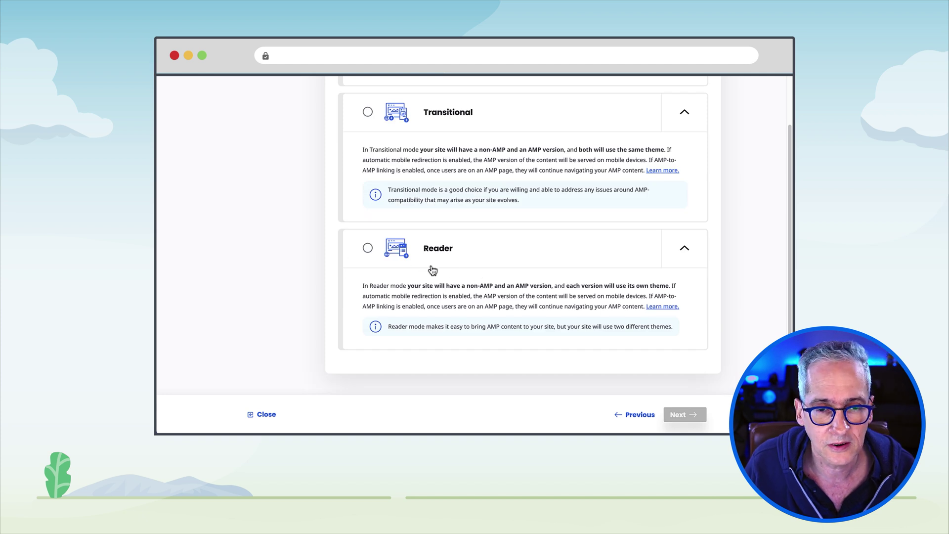
scroll(432, 265, "up", 6)
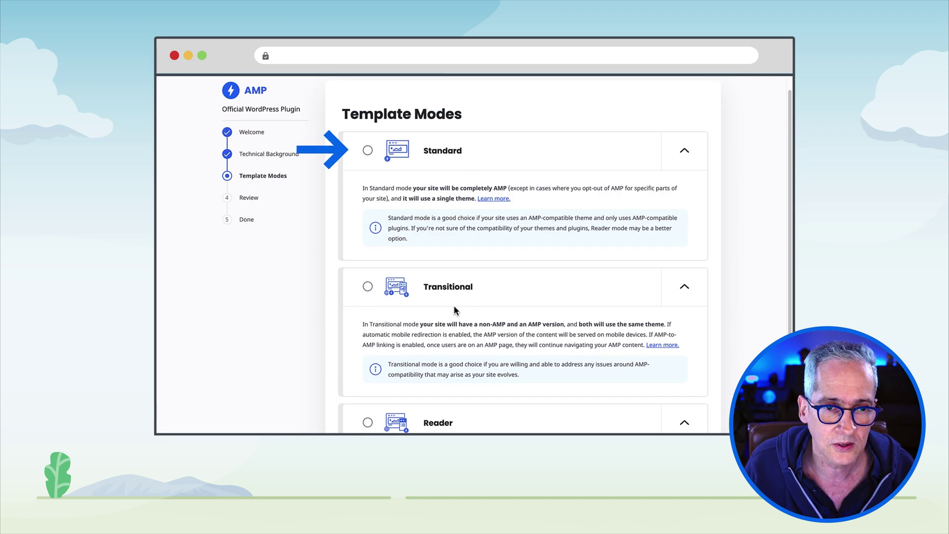
left_click(368, 151)
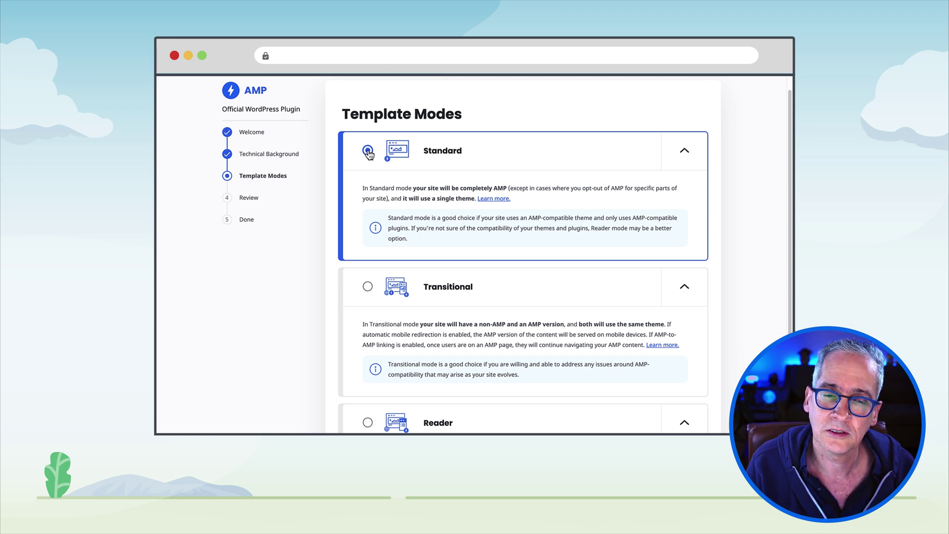
scroll(494, 296, "down", 2)
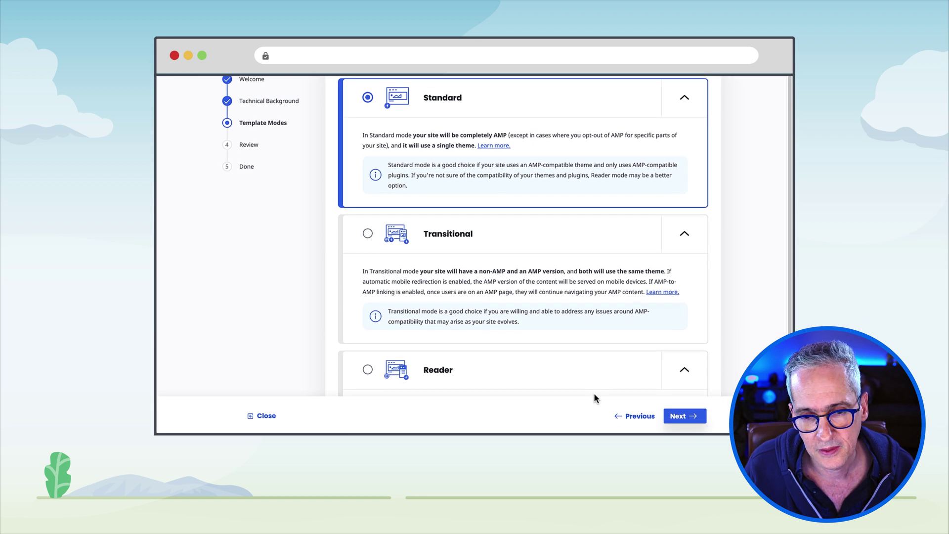
left_click(675, 416)
scroll(601, 256, "up", 2)
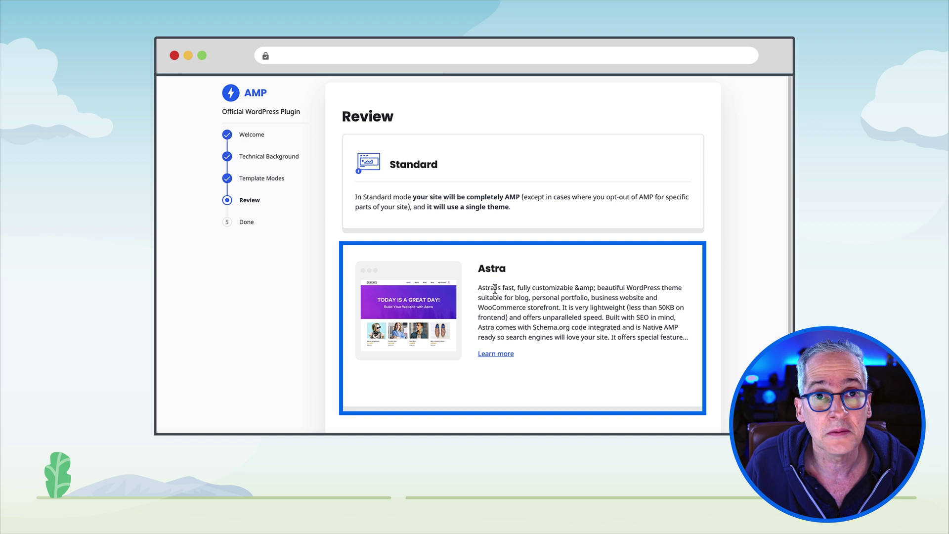
Confirm Standard mode with Astra on Review, then finish the wizard from the Done step.
scroll(588, 362, "down", 2)
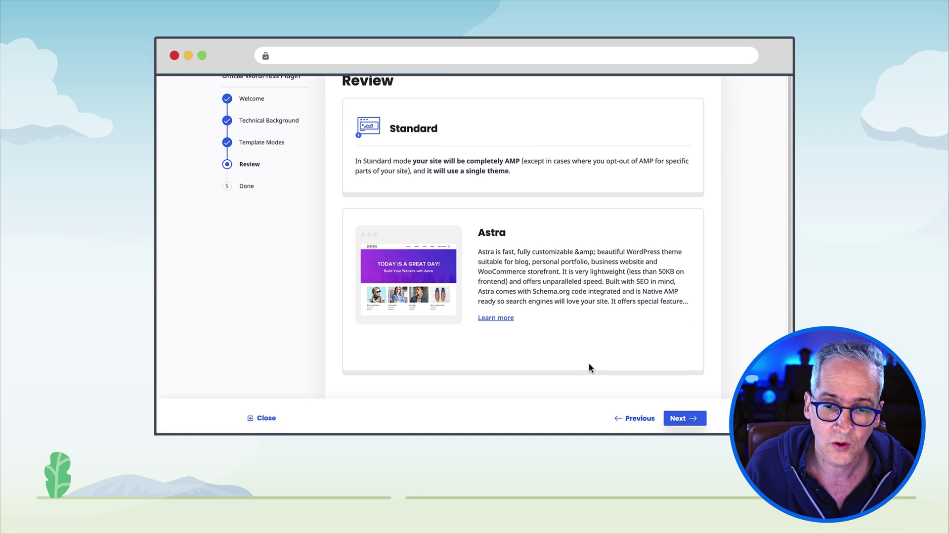
left_click(681, 415)
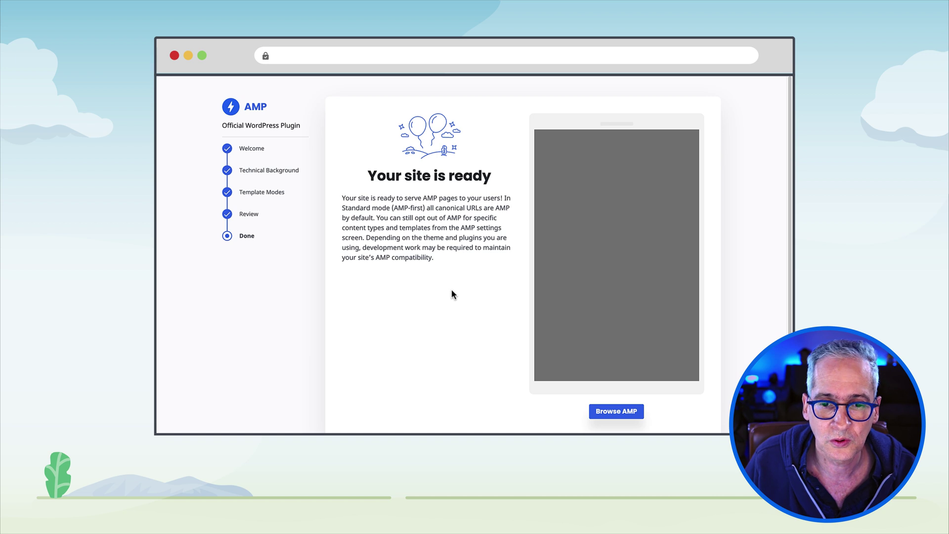
scroll(615, 314, "down", 15)
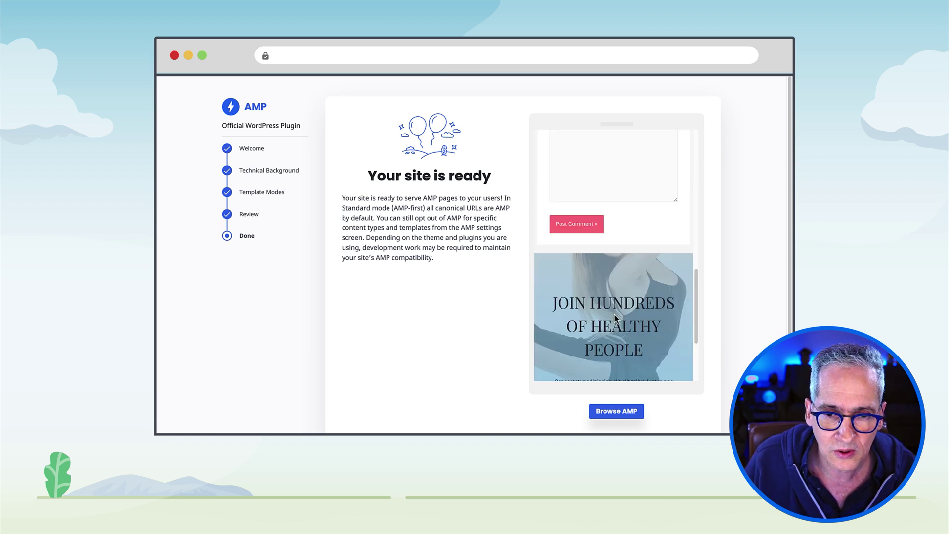
scroll(613, 313, "up", 15)
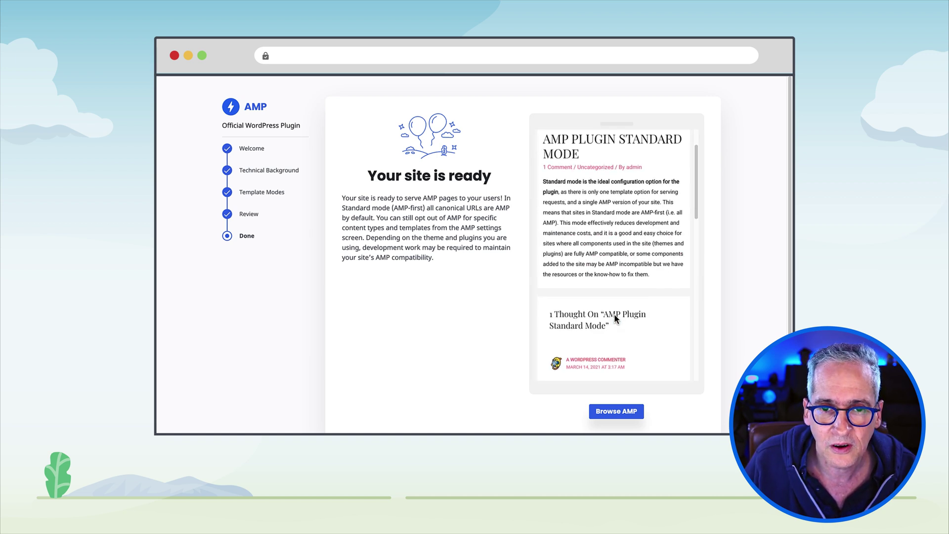
scroll(671, 342, "down", 2)
left_click(700, 415)
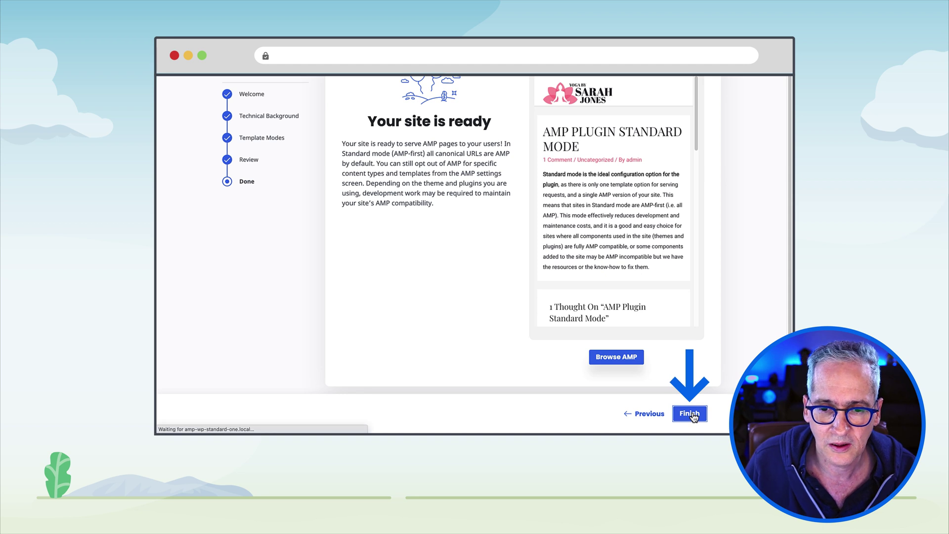
scroll(467, 222, "up", 2)
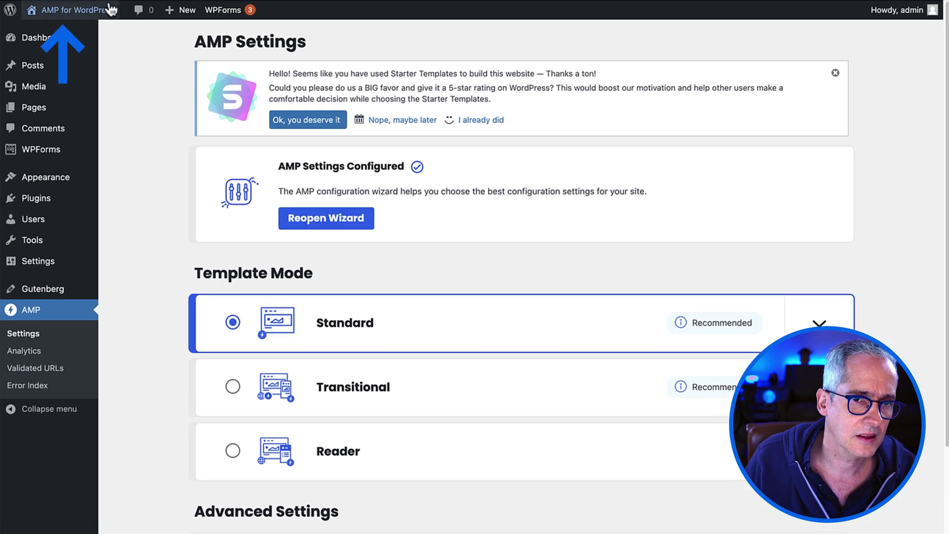
Visit the yoga site's front end and open its About Me page.
mouse_move(208, 85)
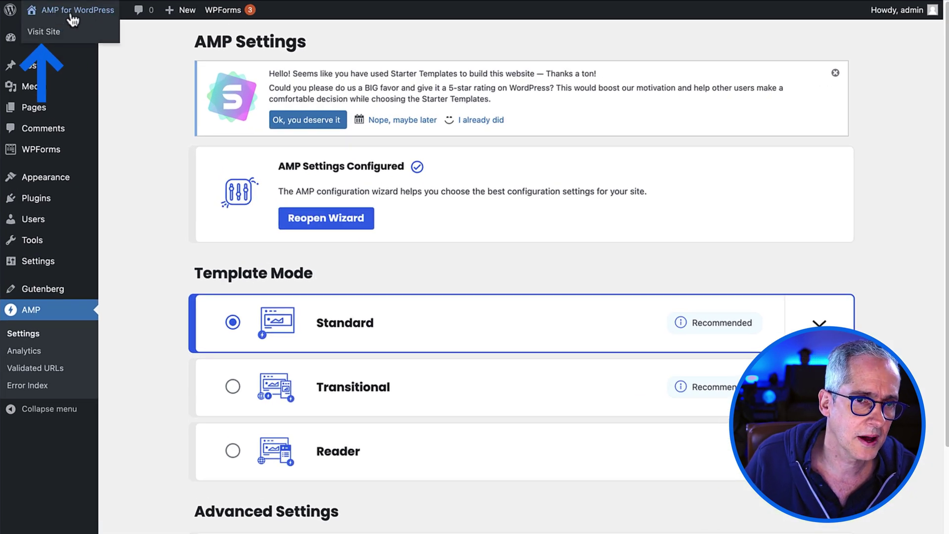
left_click(47, 36)
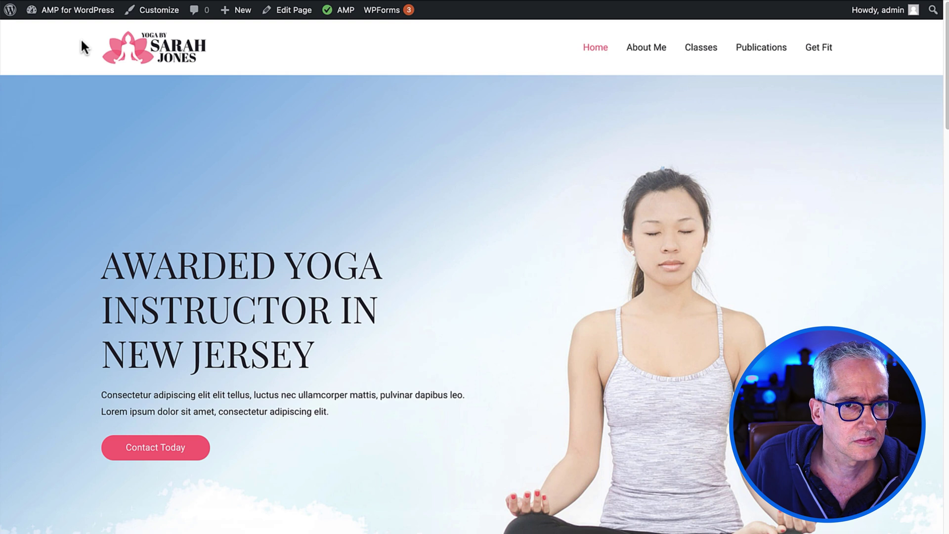
scroll(435, 342, "down", 7)
scroll(426, 318, "up", 7)
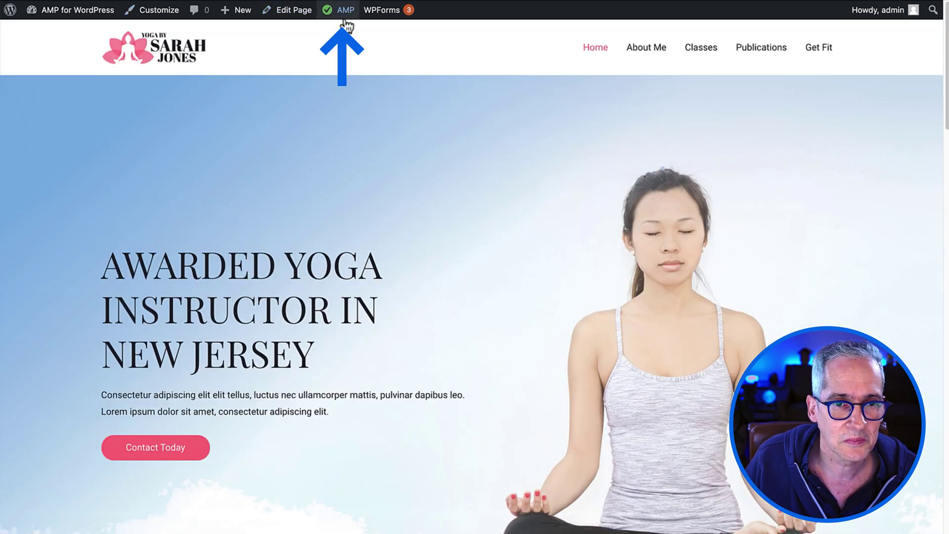
mouse_move(331, 23)
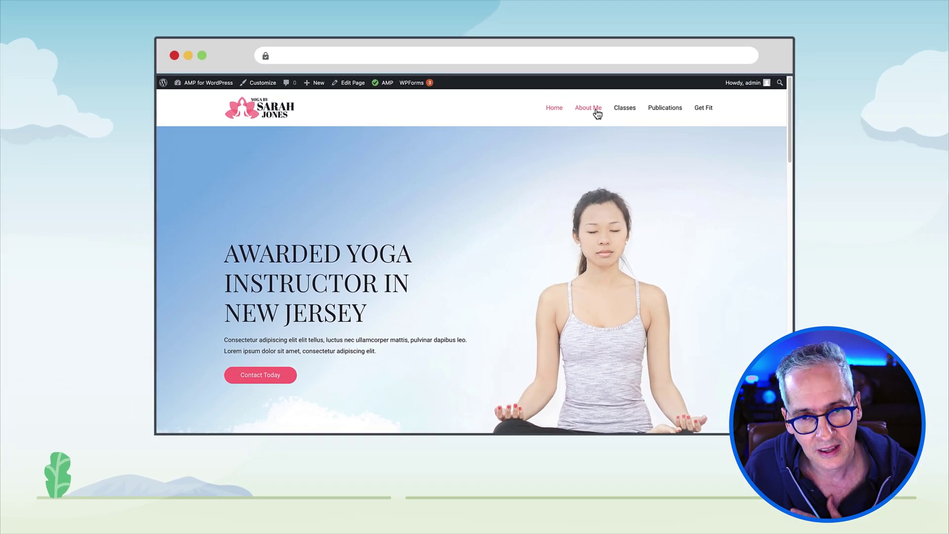
left_click(596, 113)
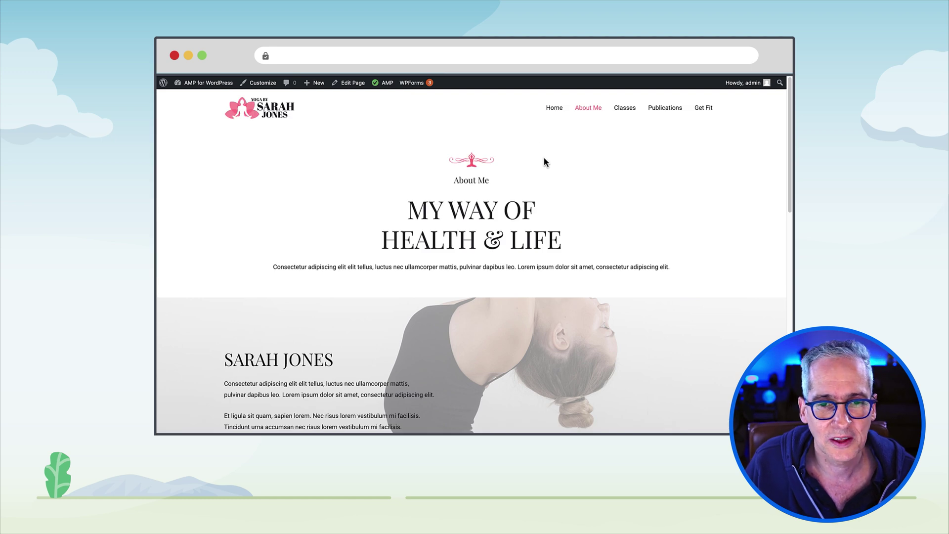